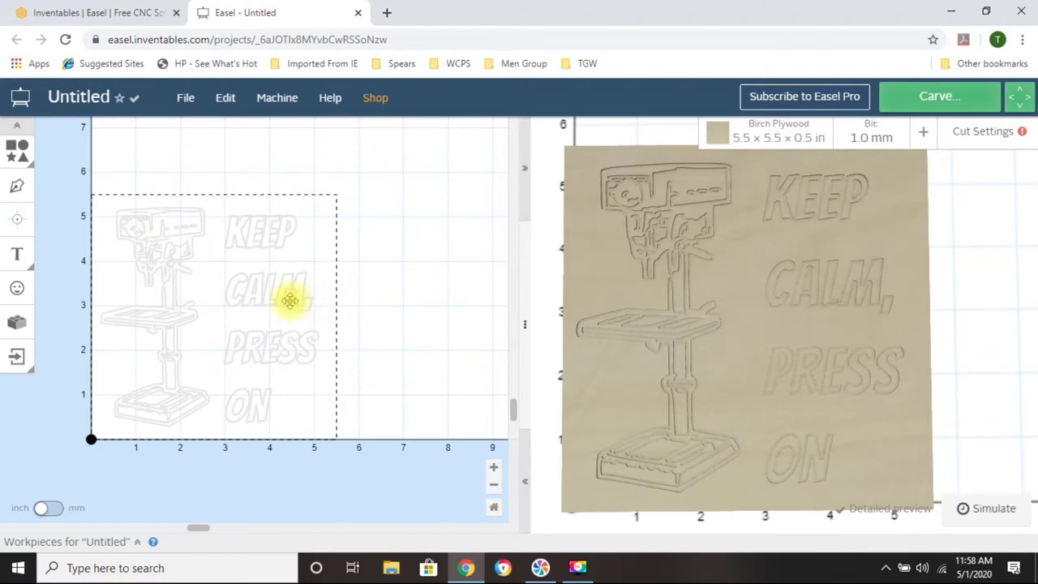
Tilt the 3D preview and select the 1/8 in single flute end mill.
{"action": "left_click_drag", "start_coordinate": [674, 392], "coordinate": [668, 358]}
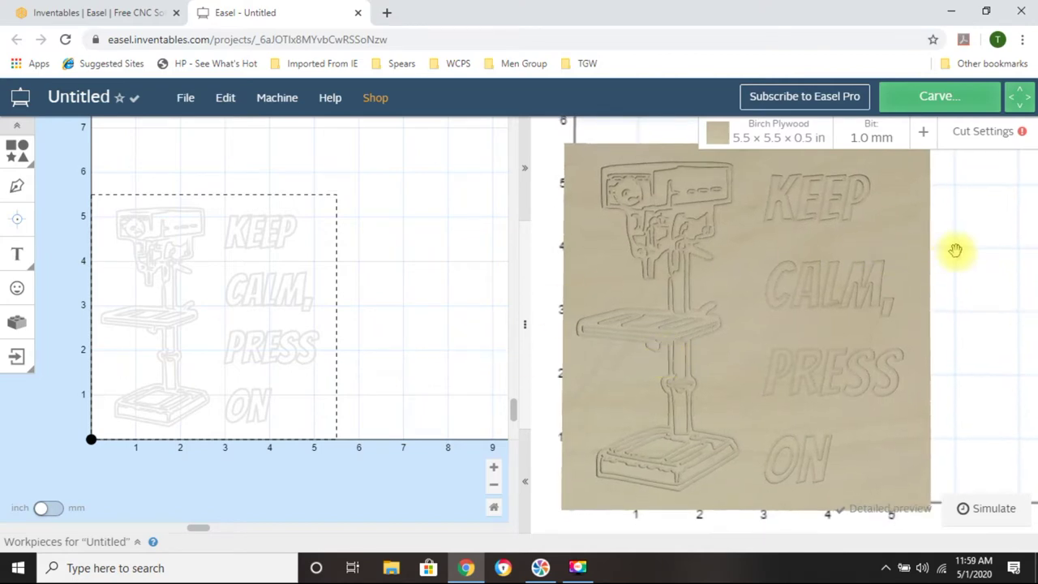
{"action": "mouse_move", "coordinate": [1023, 134]}
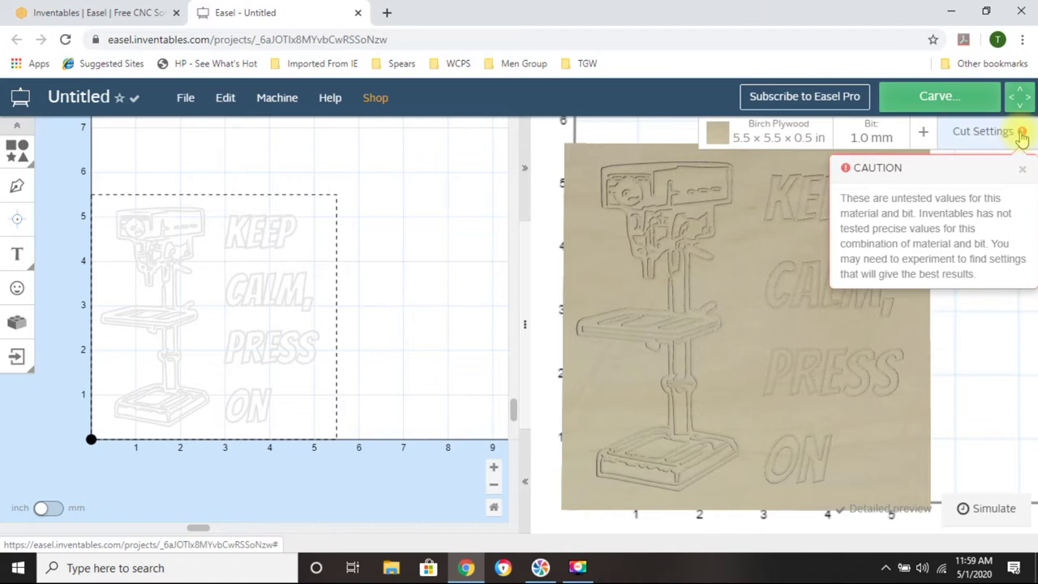
{"action": "left_click", "coordinate": [864, 138]}
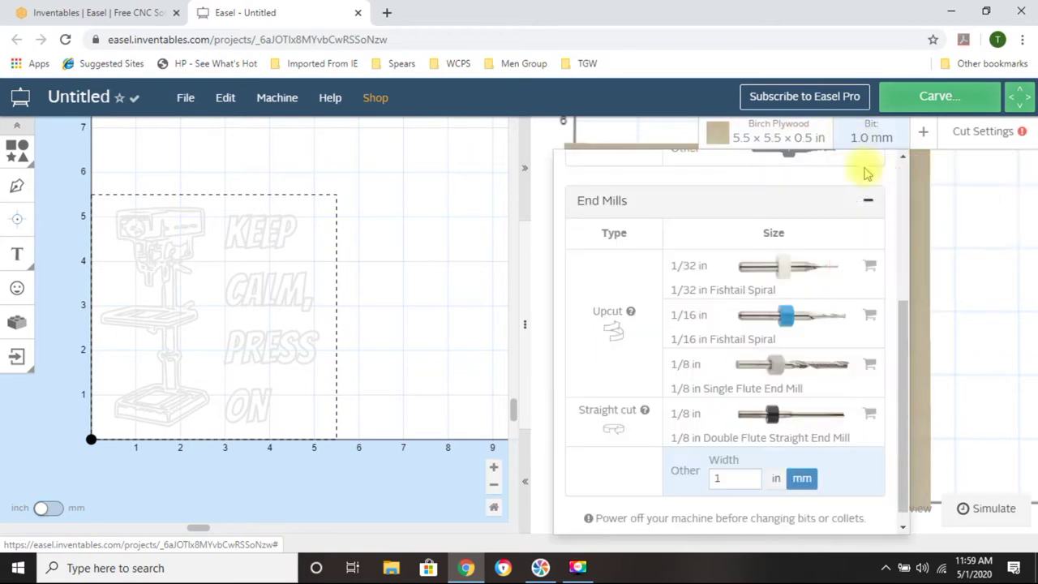
{"action": "left_click", "coordinate": [718, 376]}
{"action": "left_click", "coordinate": [988, 185]}
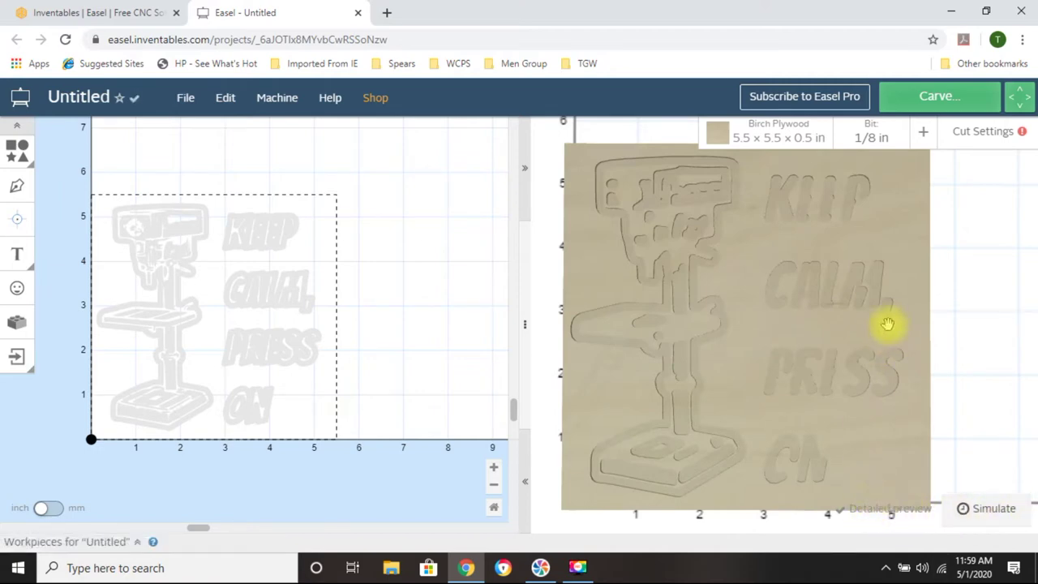
Check the cut settings, switching to Custom and back to Recommended.
{"action": "left_click", "coordinate": [982, 136]}
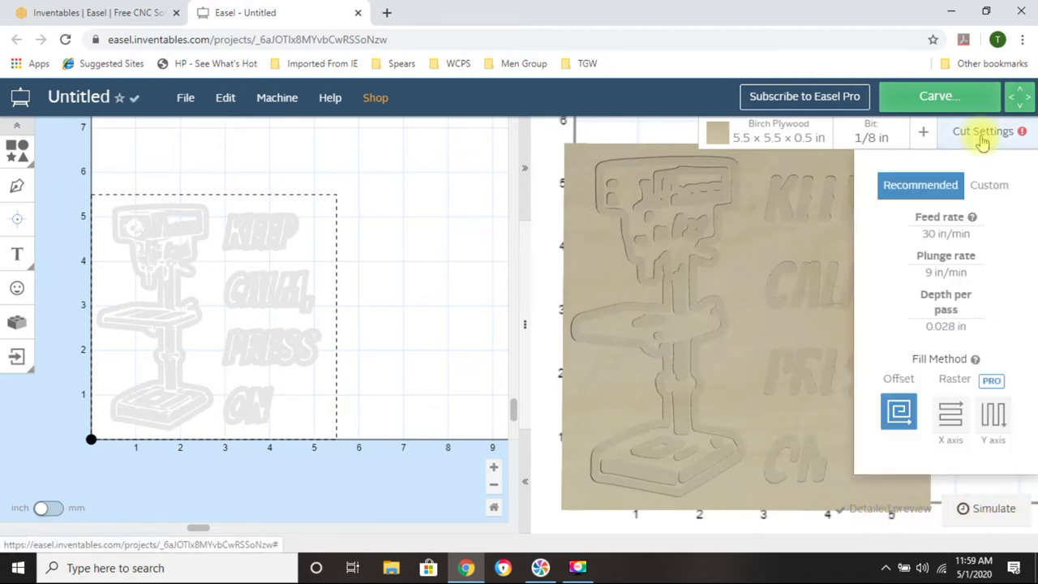
{"action": "left_click", "coordinate": [984, 186]}
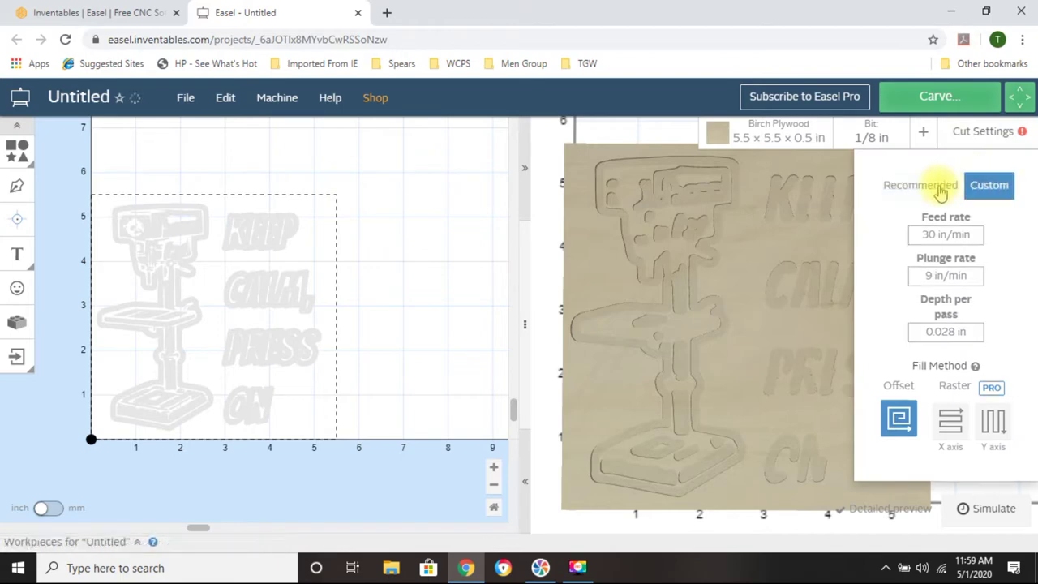
{"action": "left_click", "coordinate": [931, 186]}
{"action": "left_click", "coordinate": [1021, 131]}
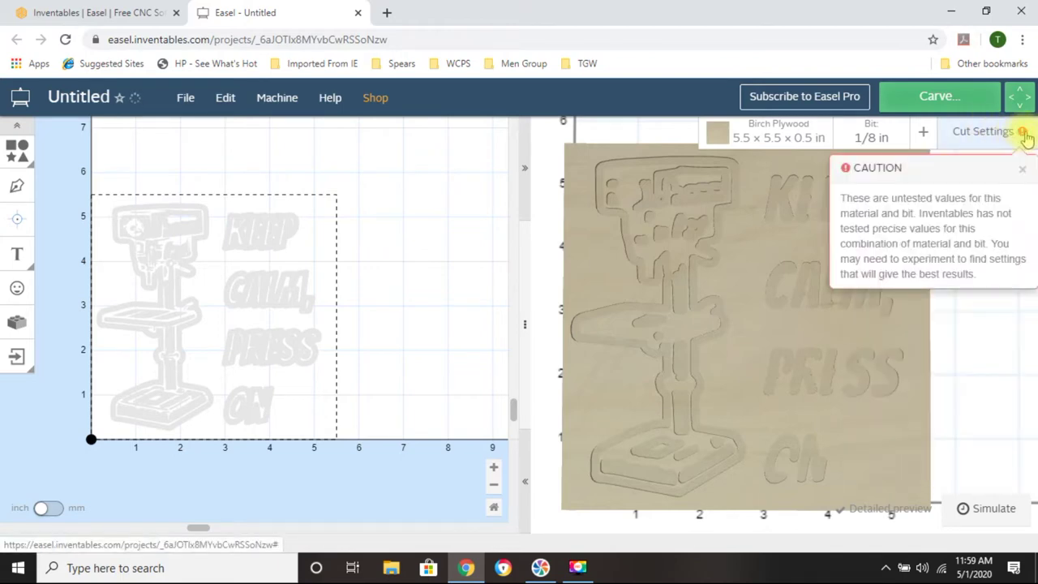
Set a custom 1 mm bit width and view the recommended 30 in/min feed cut settings.
{"action": "left_click", "coordinate": [871, 136]}
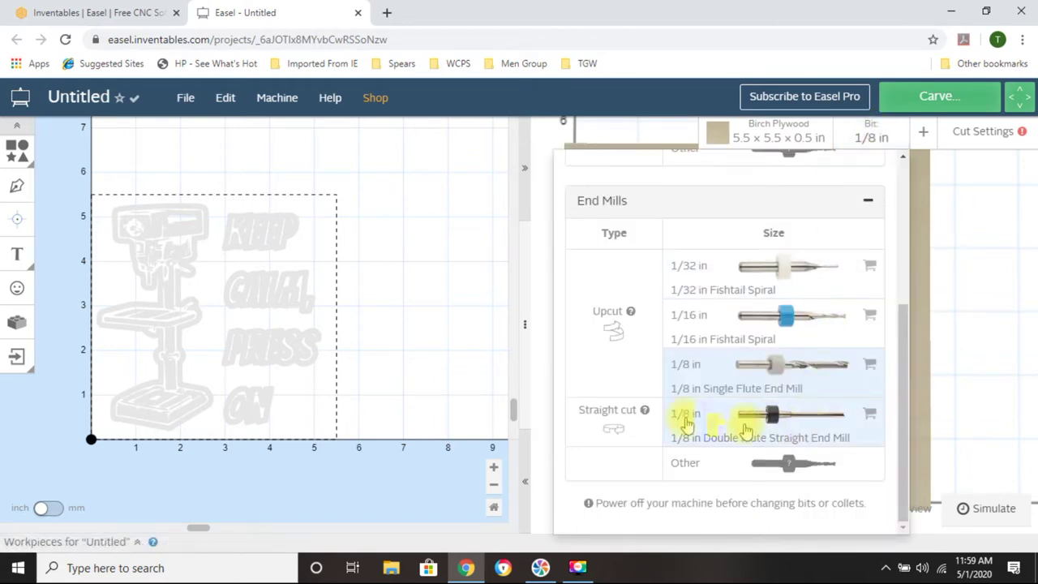
{"action": "left_click", "coordinate": [762, 466]}
{"action": "left_click", "coordinate": [748, 480]}
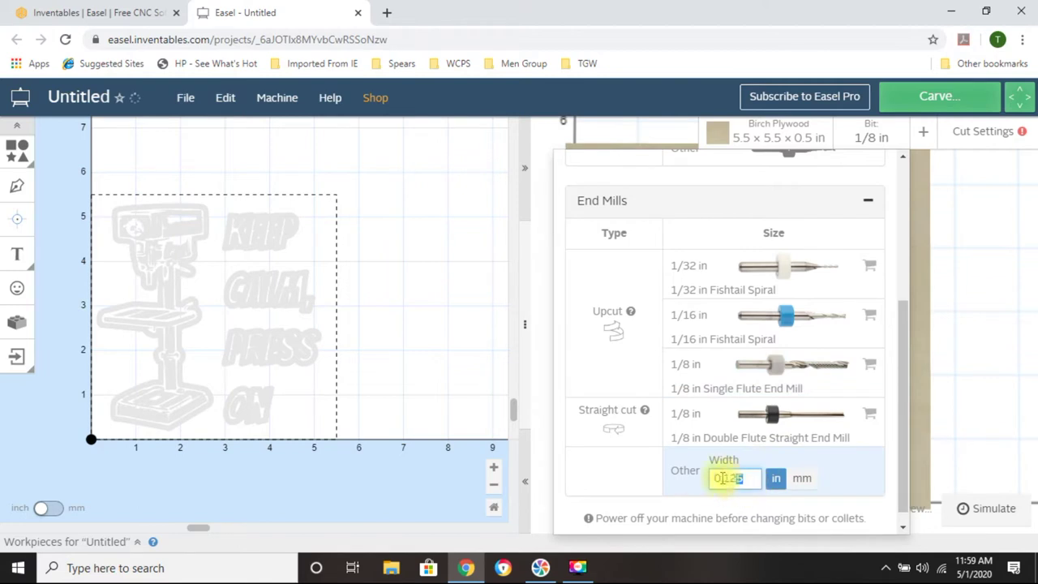
{"action": "type", "text": "1"}
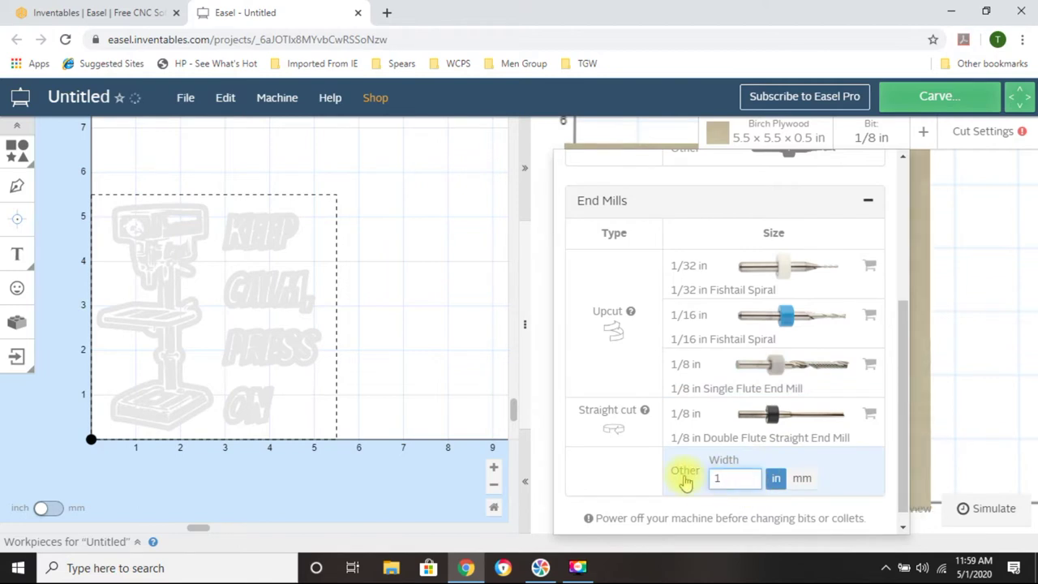
{"action": "left_click", "coordinate": [801, 479]}
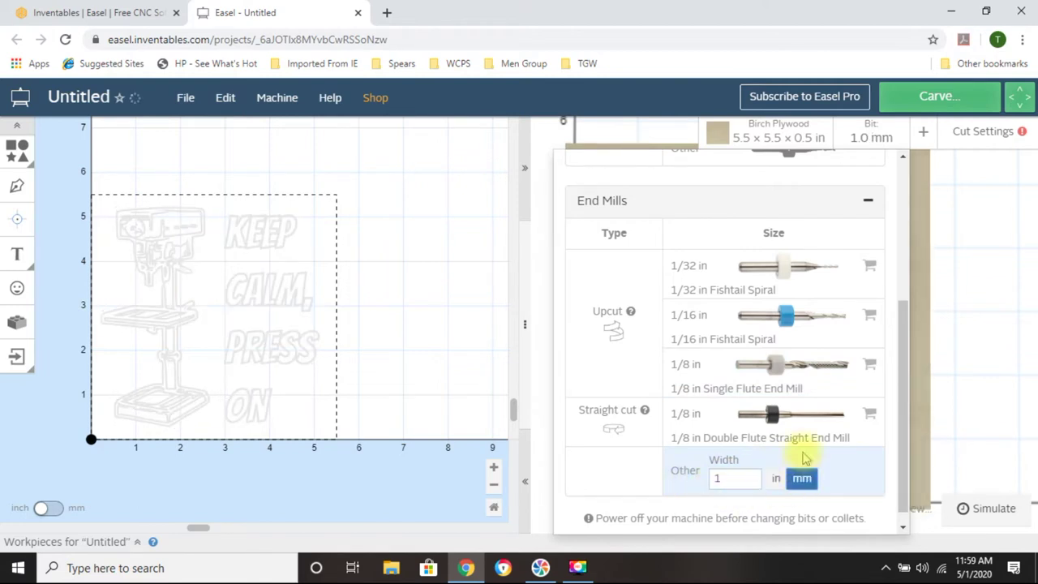
{"action": "left_click", "coordinate": [548, 139]}
{"action": "left_click", "coordinate": [986, 134]}
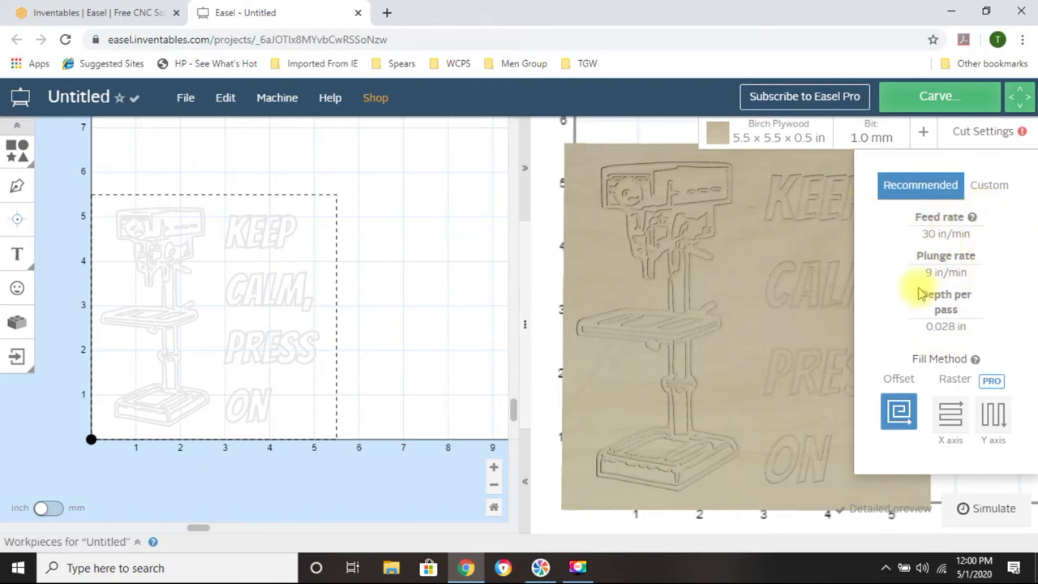
Switch to custom cut settings with 20 in/min feed and 4.5 in/min plunge, then close them.
{"action": "left_click", "coordinate": [990, 187]}
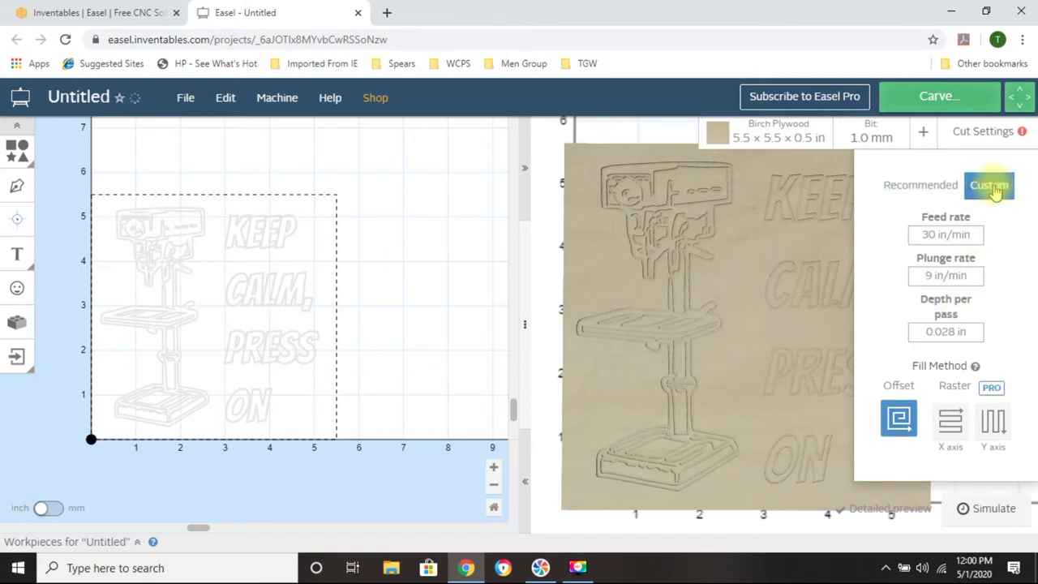
{"action": "left_click", "coordinate": [936, 235]}
{"action": "key", "text": "BackSpace"}
{"action": "key", "text": "BackSpace"}
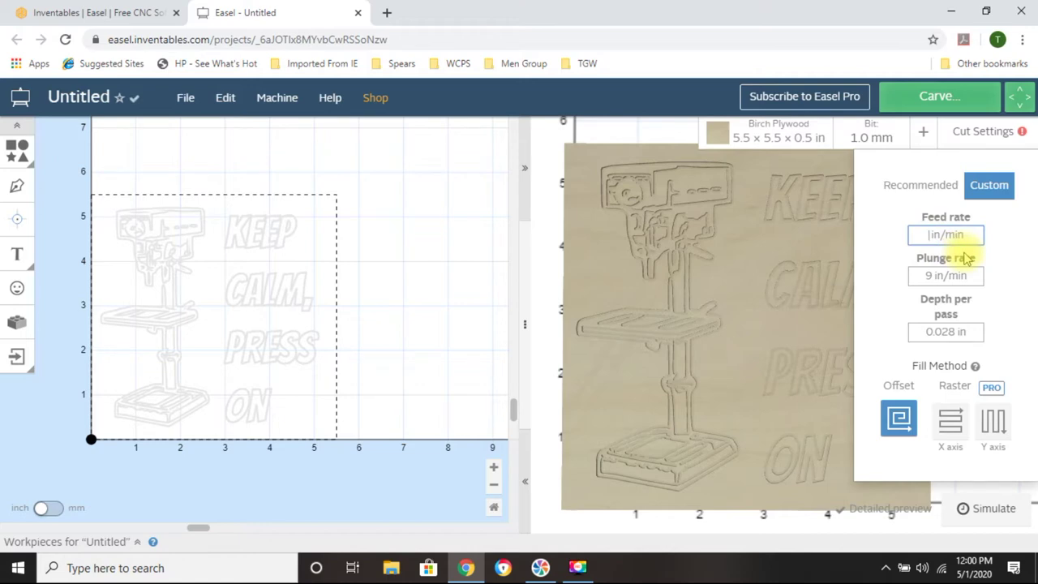
{"action": "type", "text": "20"}
{"action": "left_click", "coordinate": [930, 276]}
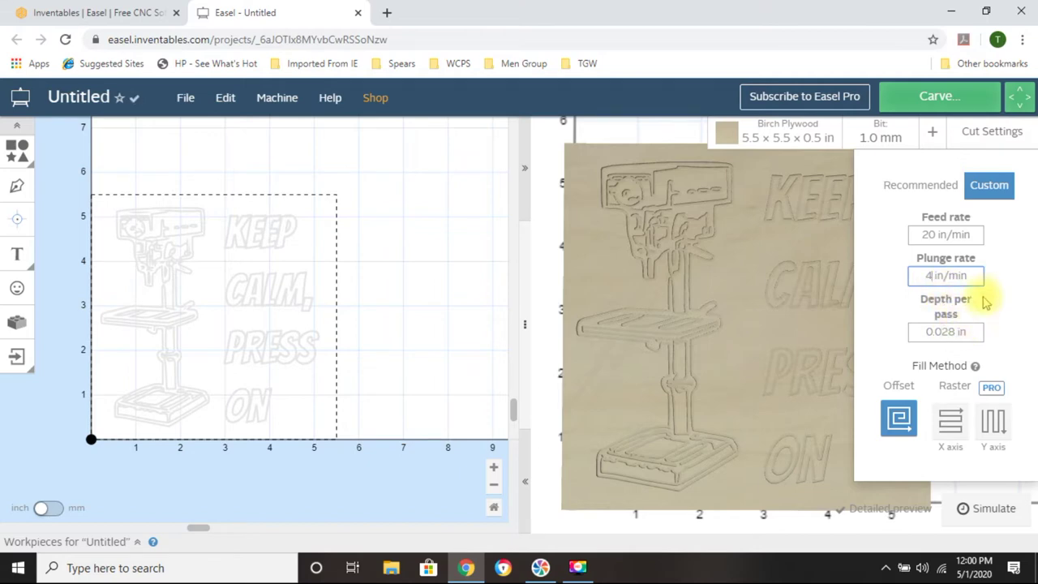
{"action": "type", "text": ".5"}
{"action": "left_click", "coordinate": [996, 302]}
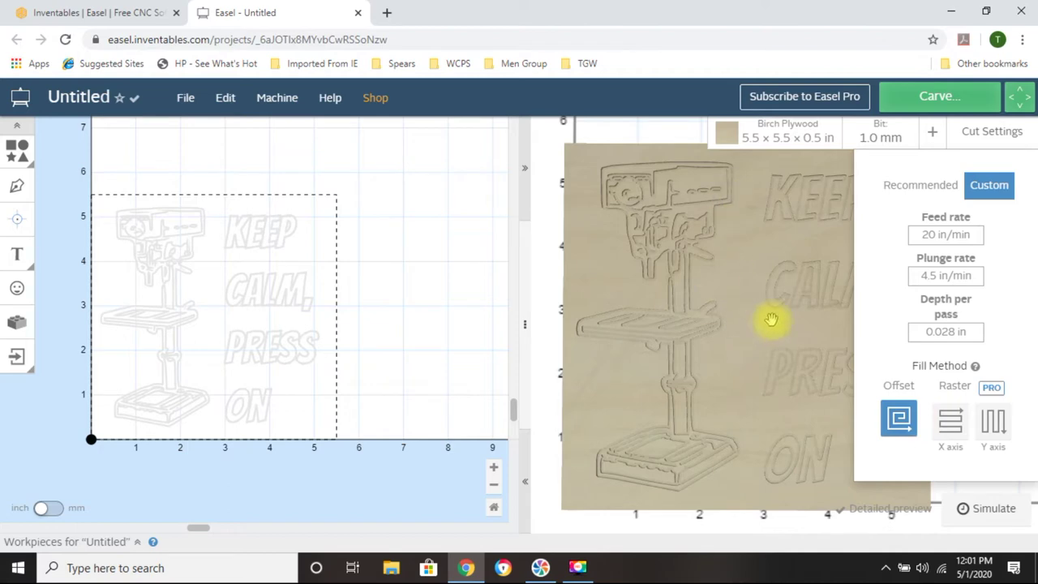
{"action": "mouse_move", "coordinate": [993, 388]}
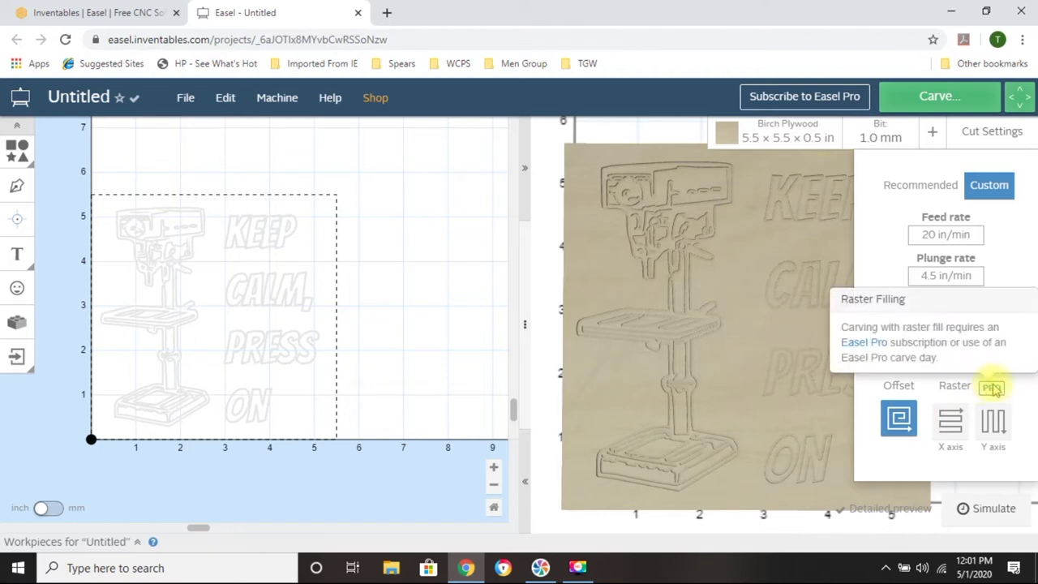
{"action": "left_click", "coordinate": [600, 131]}
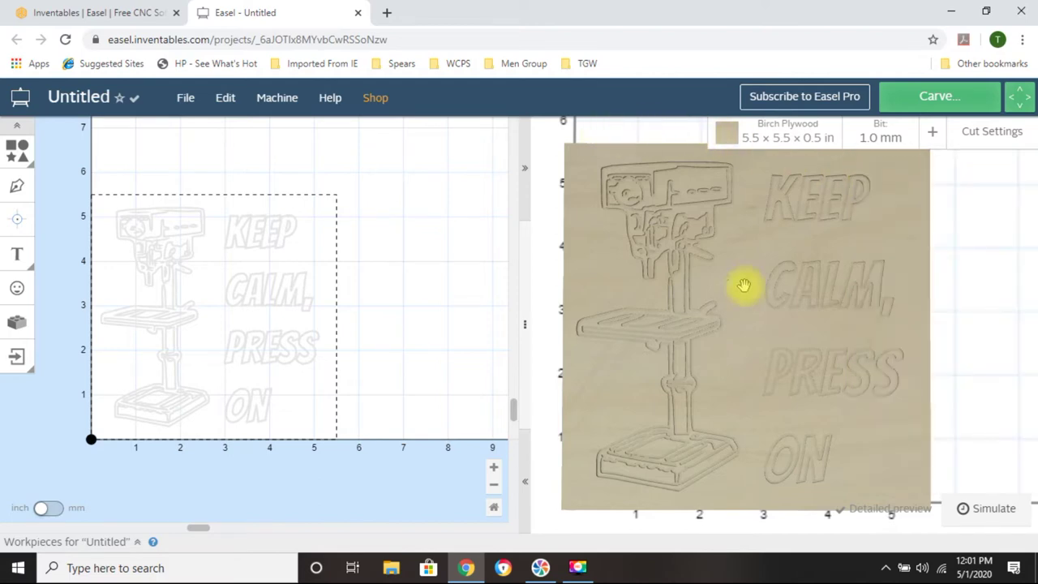
{"action": "left_click", "coordinate": [990, 516]}
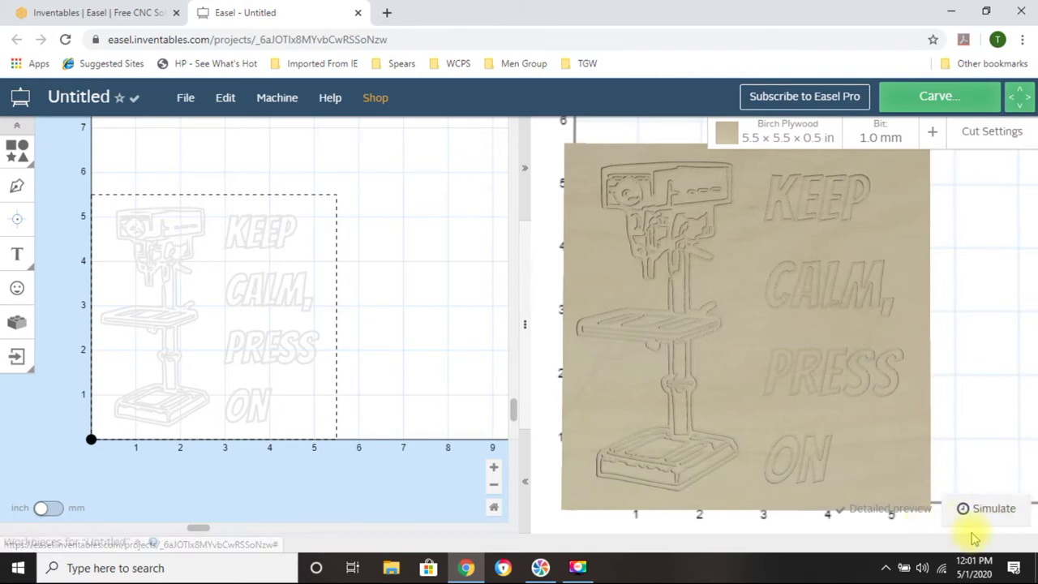
Play the toolpath simulation at 8x speed, showing roughly 21 minutes of carving.
{"action": "left_click", "coordinate": [994, 509]}
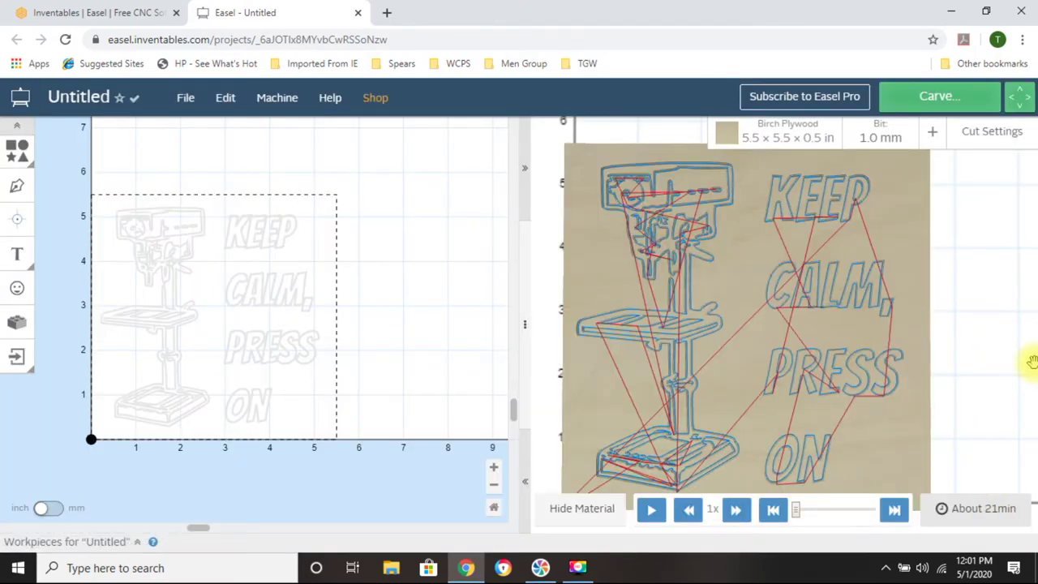
{"action": "left_click", "coordinate": [652, 511]}
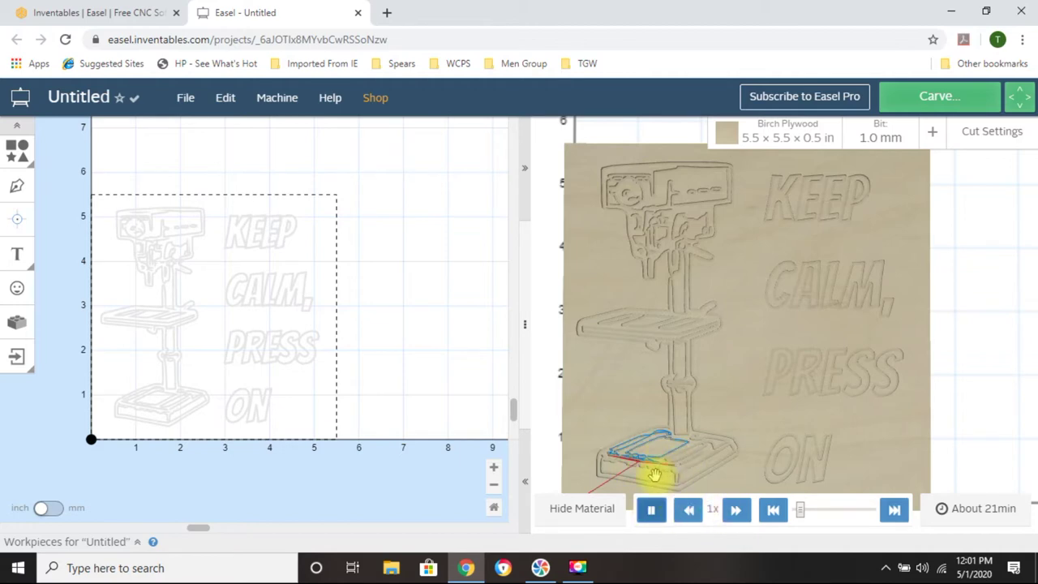
{"action": "left_click", "coordinate": [734, 508]}
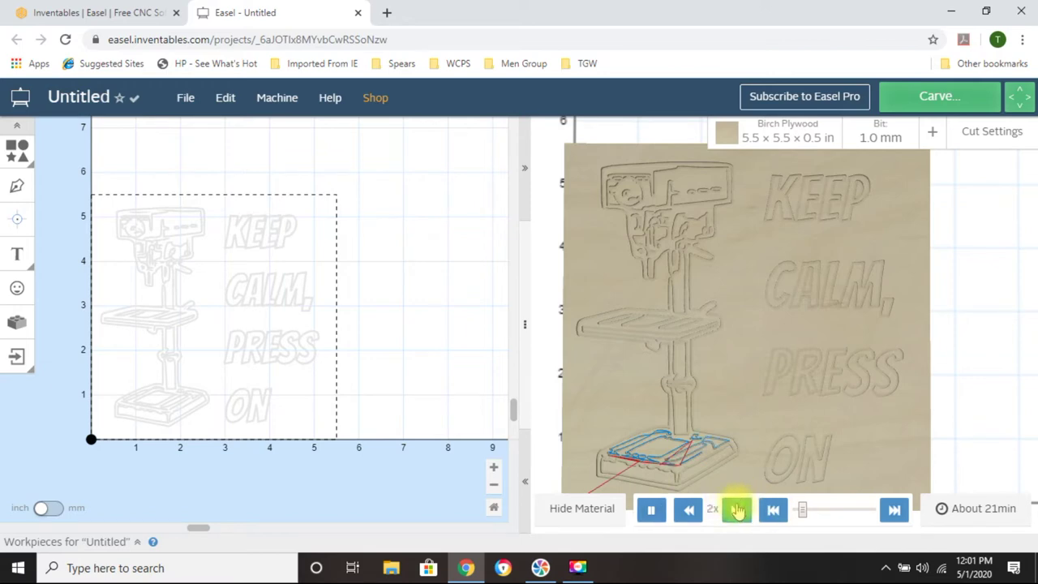
{"action": "left_click", "coordinate": [736, 509]}
{"action": "left_click", "coordinate": [736, 510]}
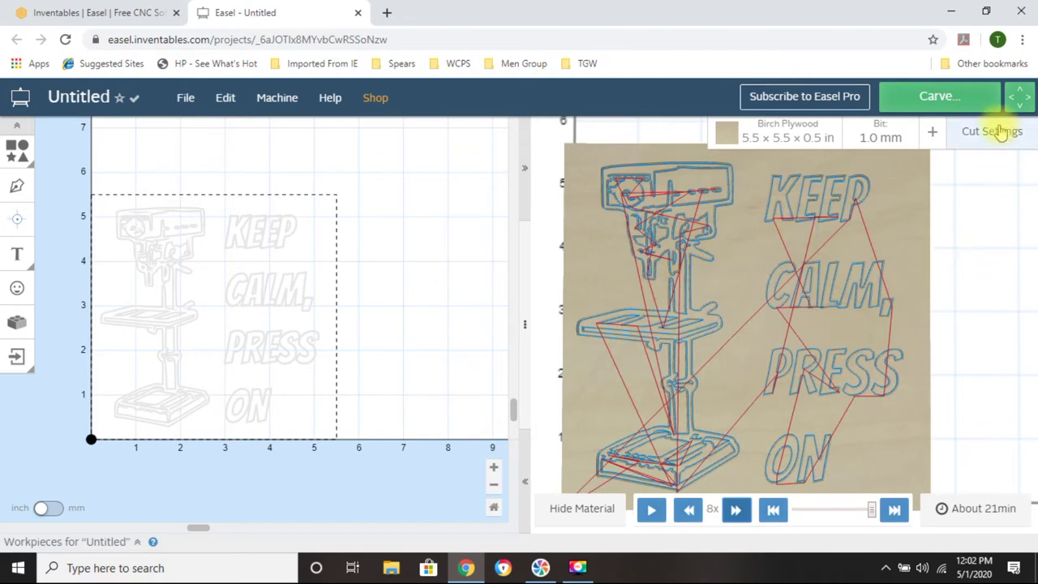
Start the carve, confirming 0.500 in birch plywood, clamped material and the 1.0 mm bit.
{"action": "left_click", "coordinate": [937, 97]}
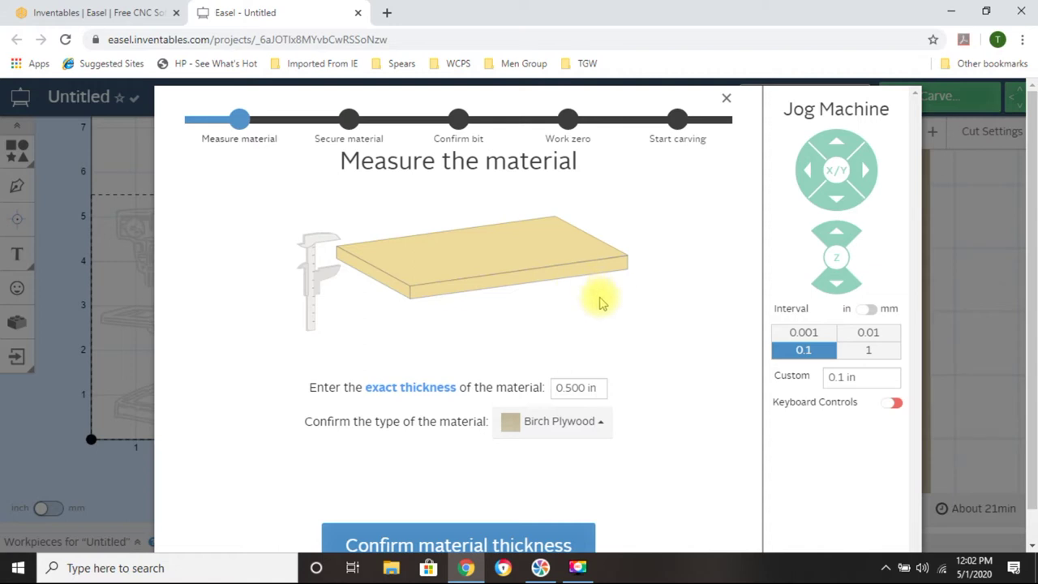
{"action": "scroll", "coordinate": [600, 301], "scroll_direction": "down", "scroll_amount": 1}
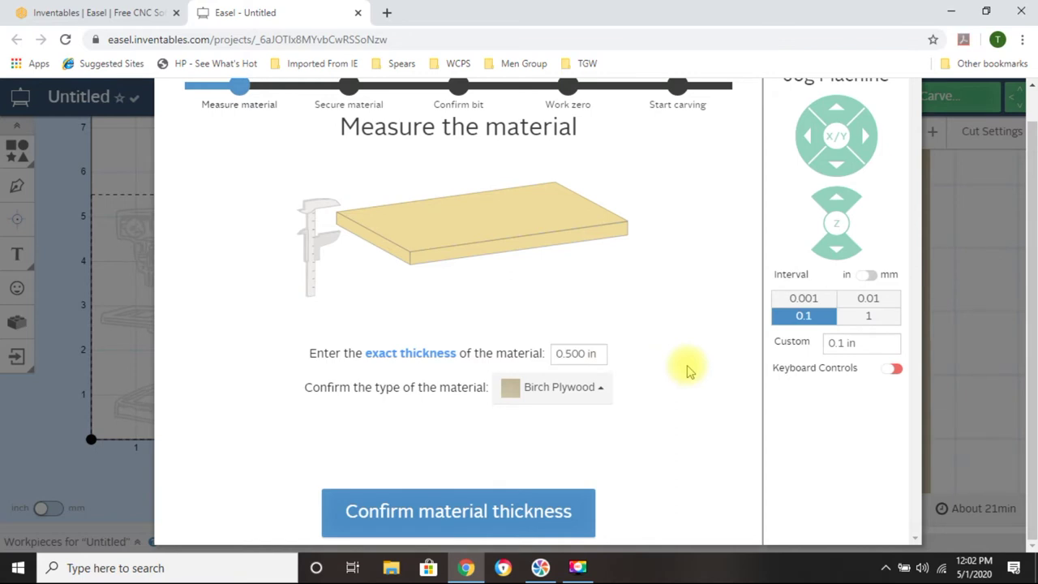
{"action": "left_click", "coordinate": [490, 523]}
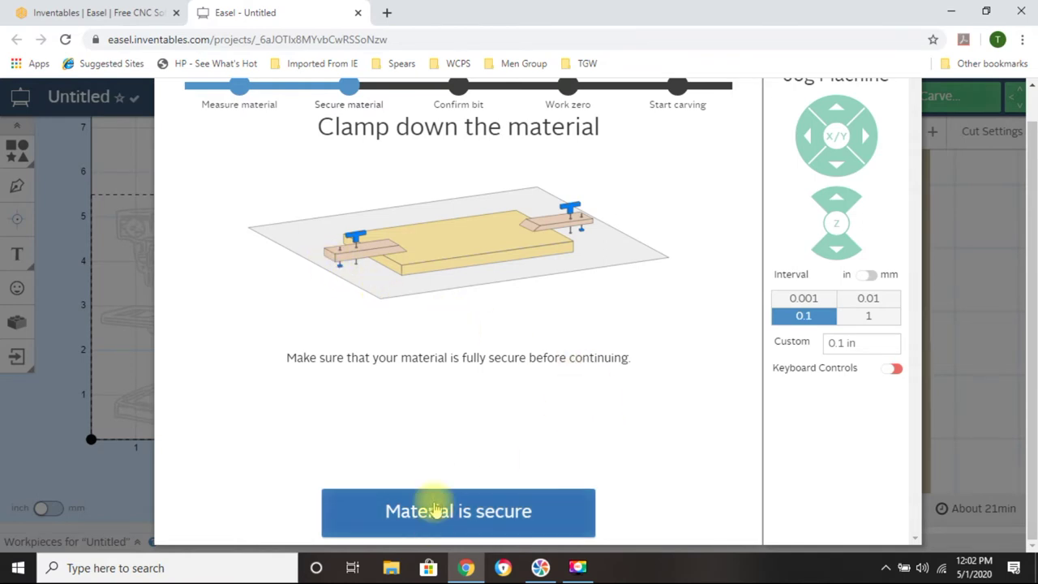
{"action": "left_click", "coordinate": [437, 509]}
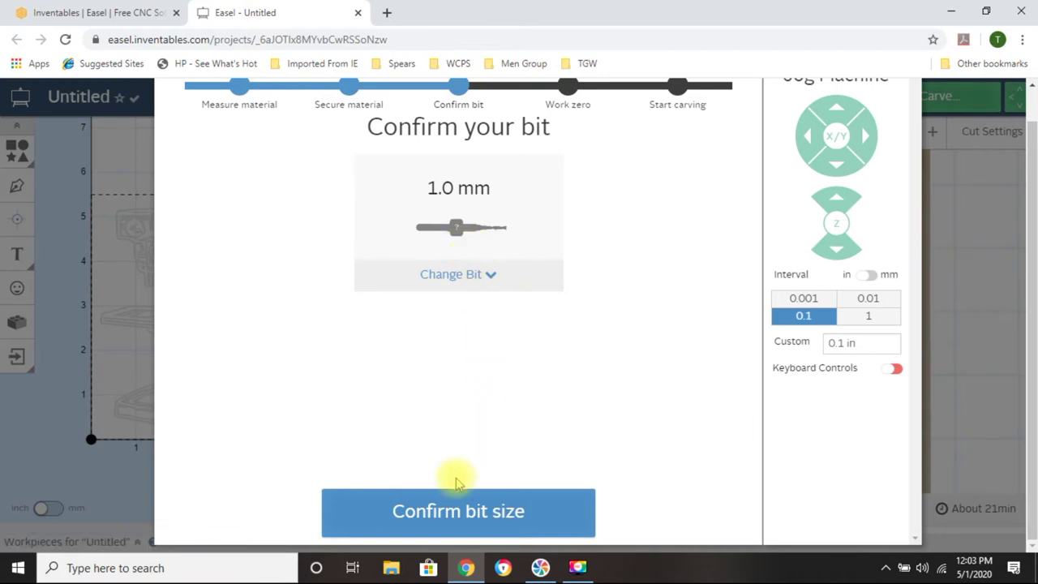
{"action": "left_click", "coordinate": [468, 517]}
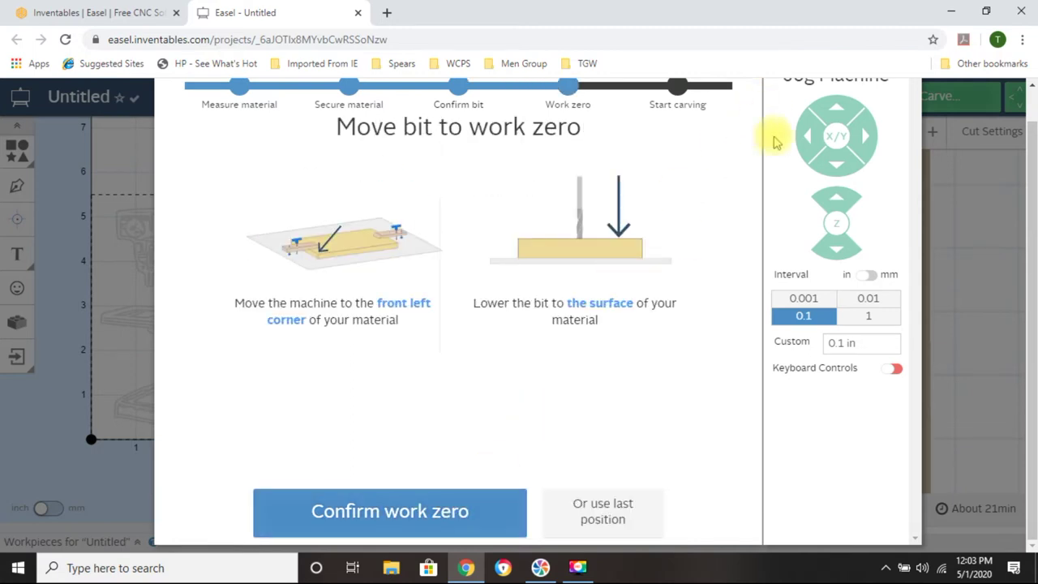
Jog the bit left and toward the front of the material's front left corner.
{"action": "scroll", "coordinate": [688, 239], "scroll_direction": "up", "scroll_amount": 1}
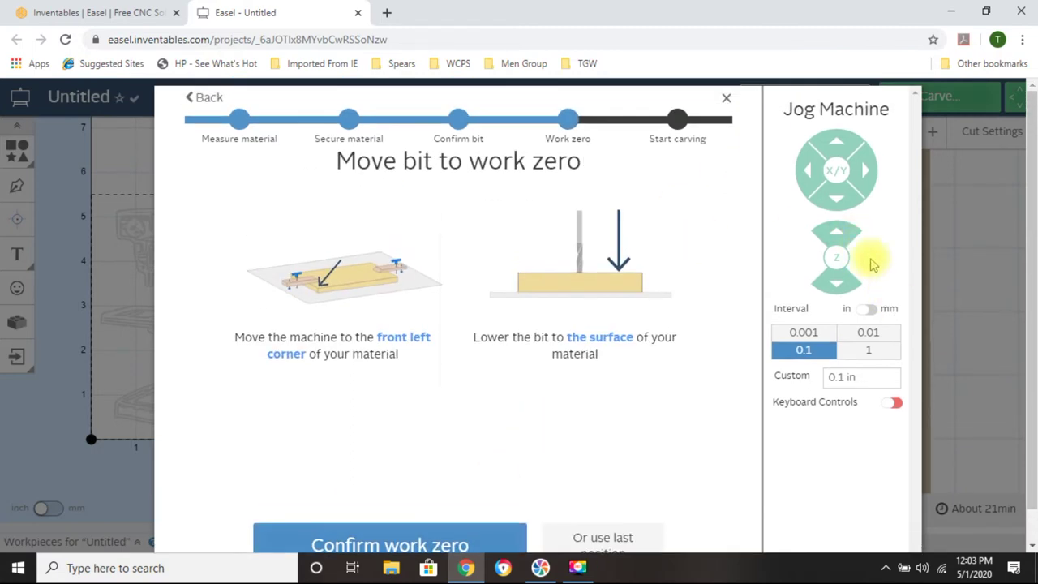
{"action": "left_click", "coordinate": [805, 171]}
{"action": "left_click", "coordinate": [805, 173]}
{"action": "left_click", "coordinate": [808, 169]}
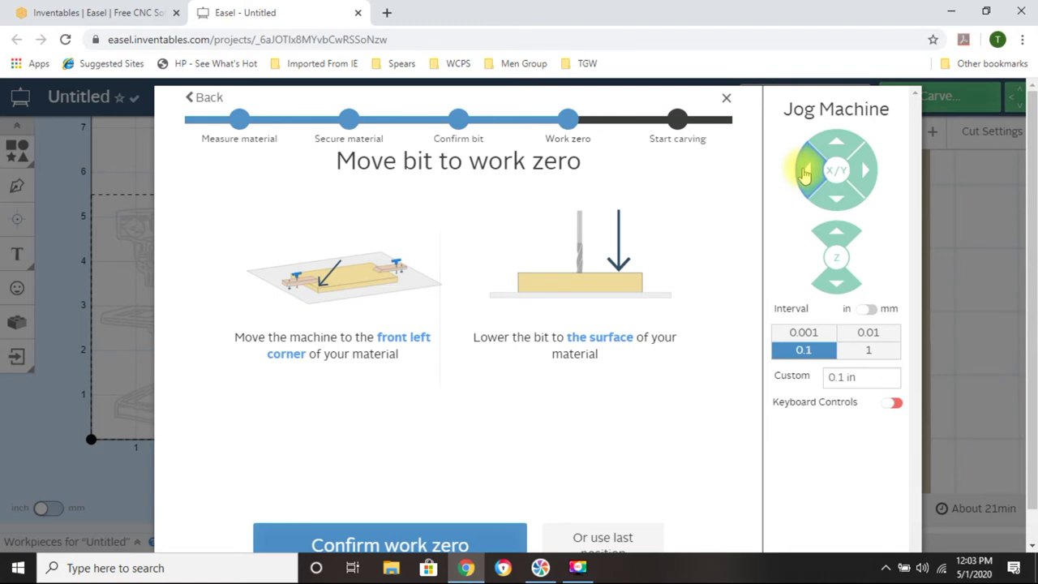
{"action": "left_click", "coordinate": [839, 205]}
{"action": "left_click", "coordinate": [840, 209]}
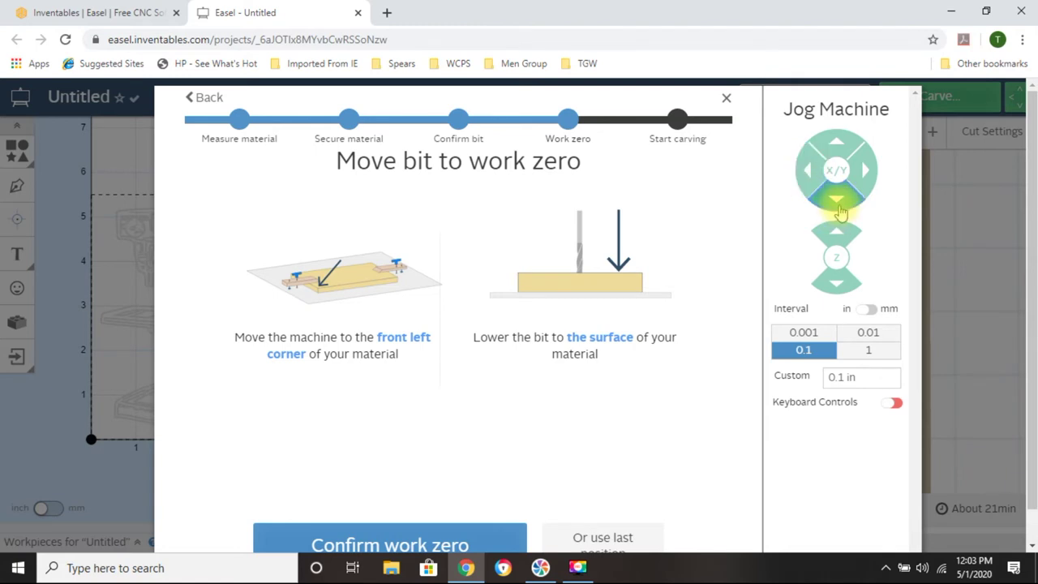
{"action": "left_click", "coordinate": [840, 208]}
{"action": "left_click", "coordinate": [840, 208]}
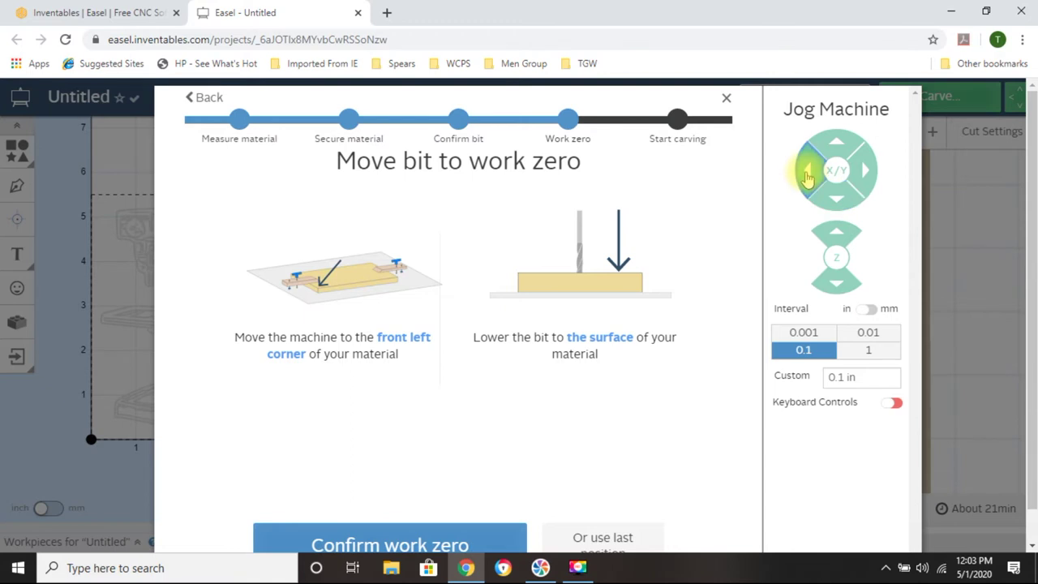
{"action": "left_click", "coordinate": [842, 207]}
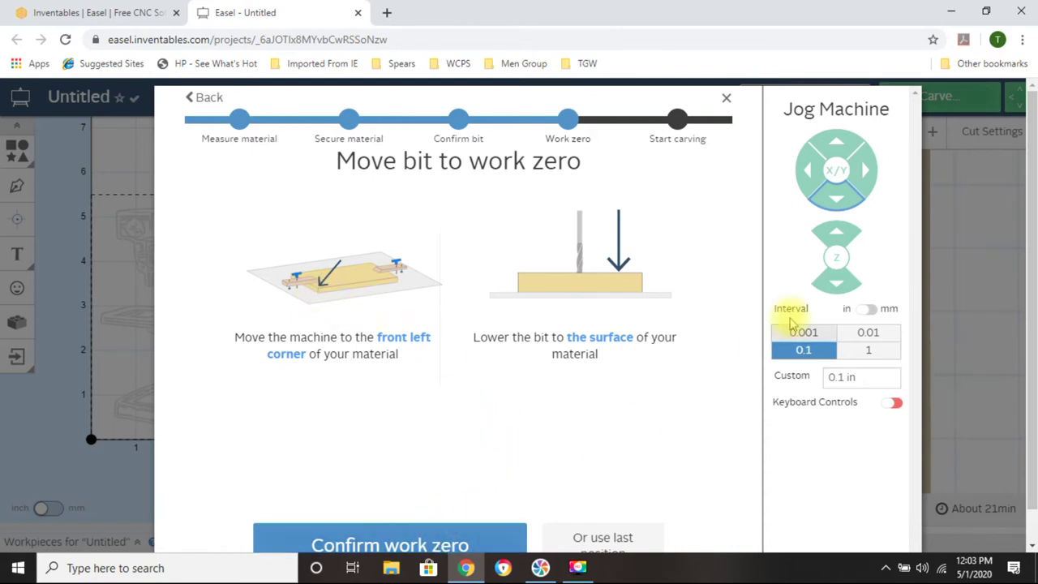
Try jog intervals of 0.01, 0.001 and 0.1 in, nudging the bit left at 0.001 in.
{"action": "left_click", "coordinate": [865, 337]}
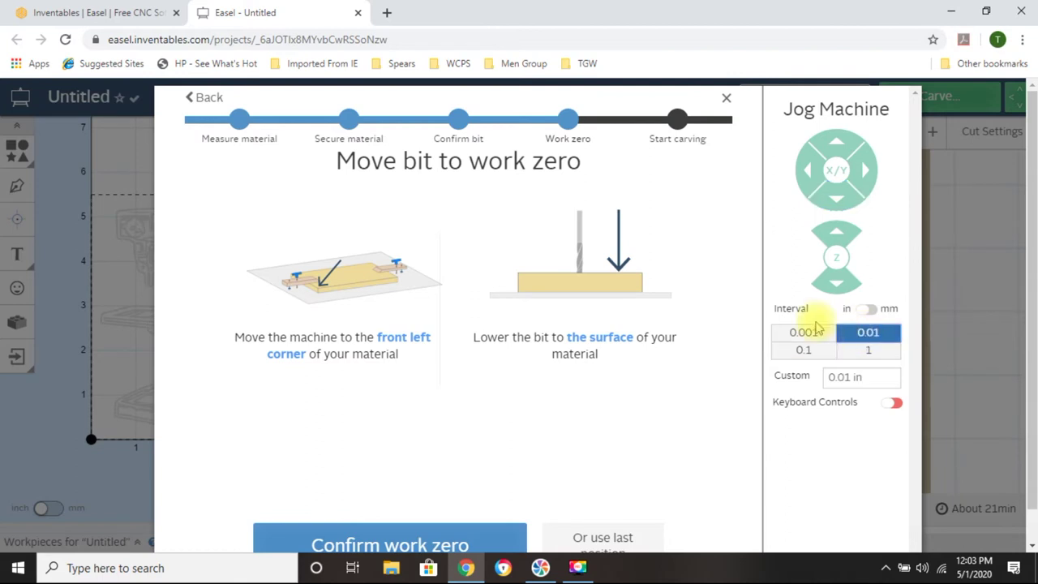
{"action": "left_click", "coordinate": [804, 334]}
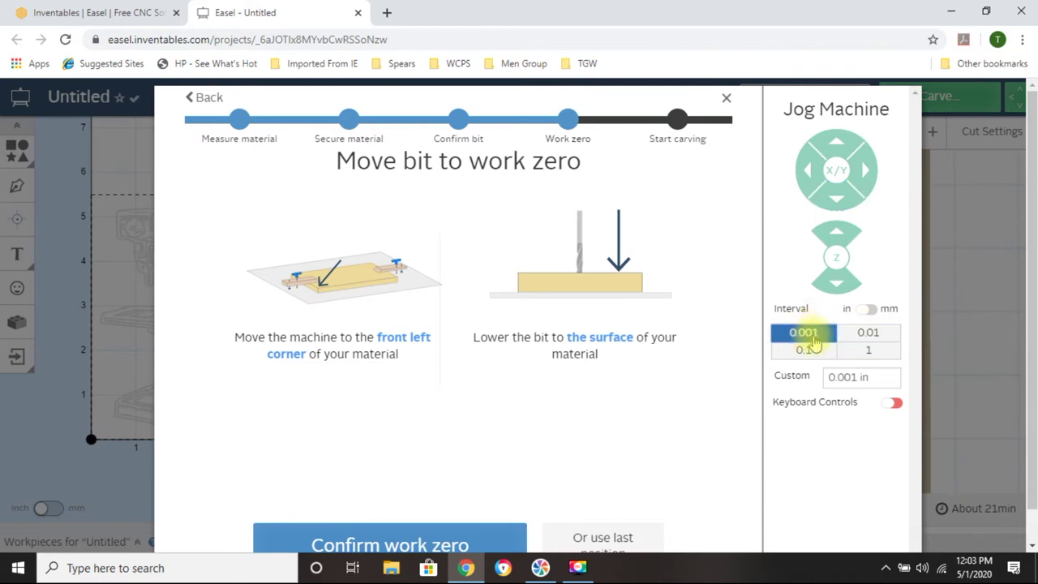
{"action": "left_click", "coordinate": [864, 335]}
{"action": "left_click", "coordinate": [794, 355]}
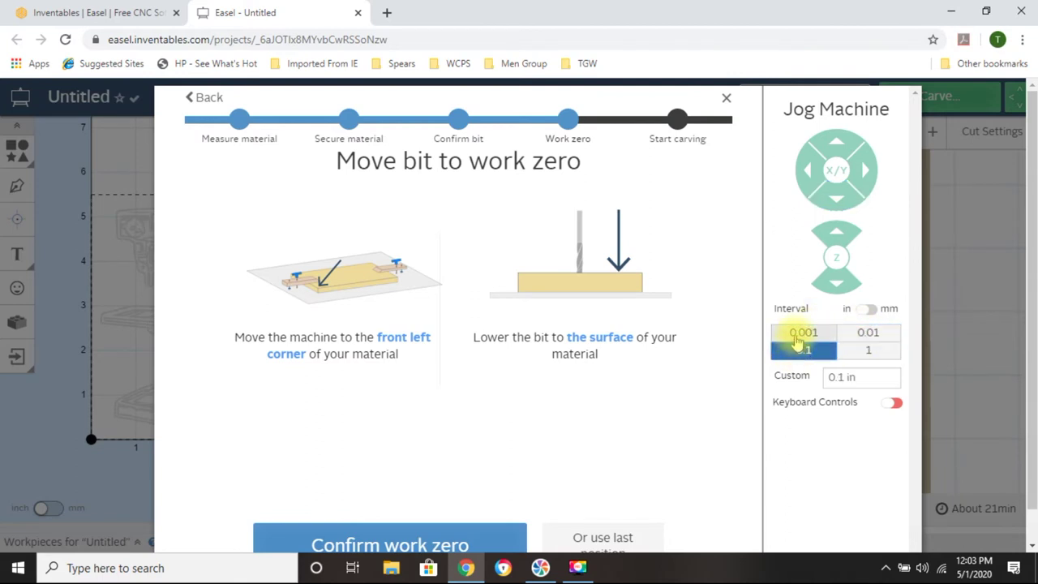
{"action": "left_click", "coordinate": [798, 336]}
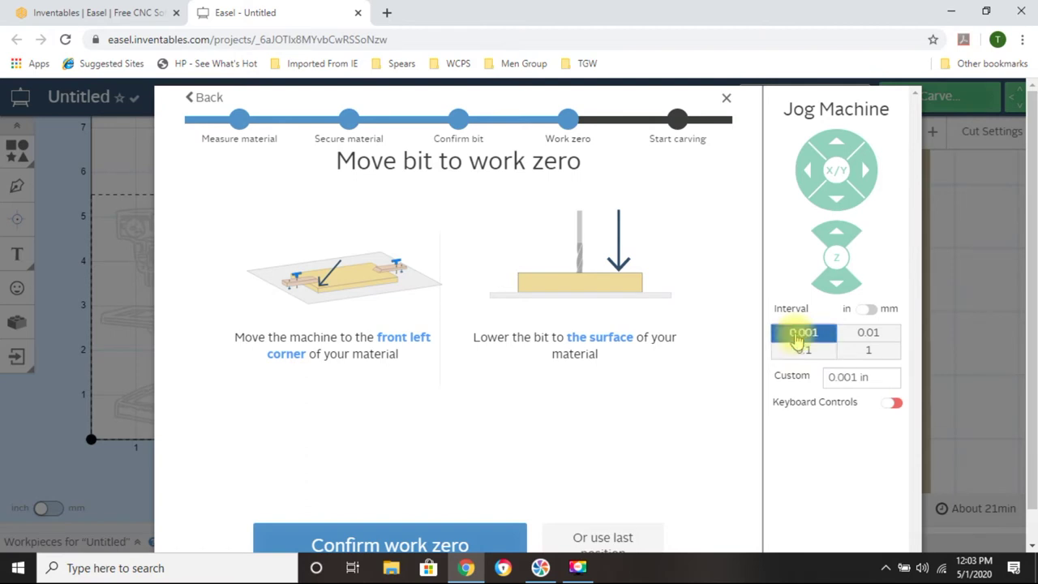
{"action": "left_click", "coordinate": [808, 174]}
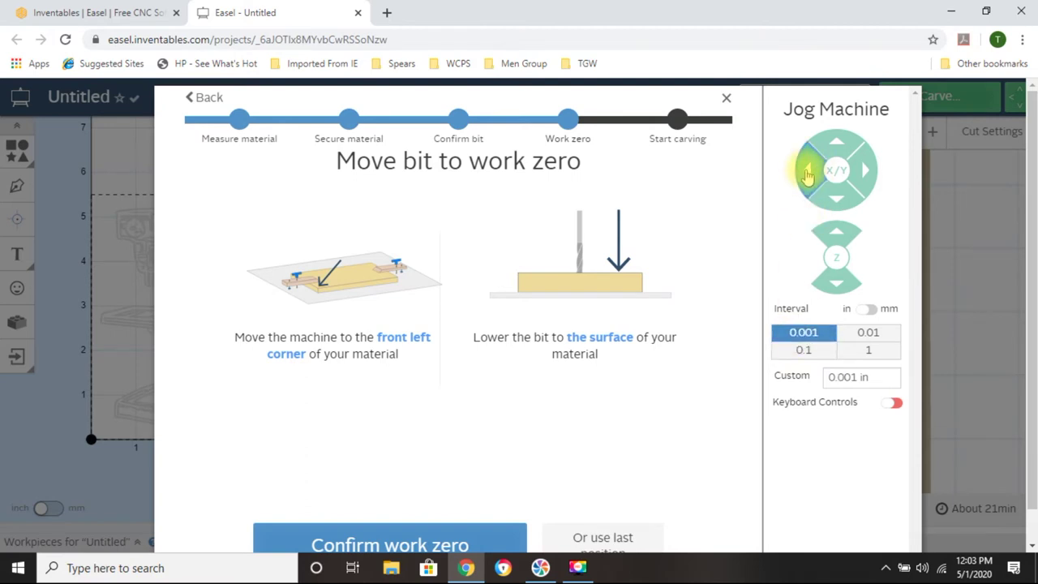
{"action": "left_click", "coordinate": [807, 173]}
Jog the bit with 1 in and 0.1 in steps, raise Z, then set a 0.01 in interval.
{"action": "left_click", "coordinate": [807, 174]}
{"action": "left_click", "coordinate": [871, 350]}
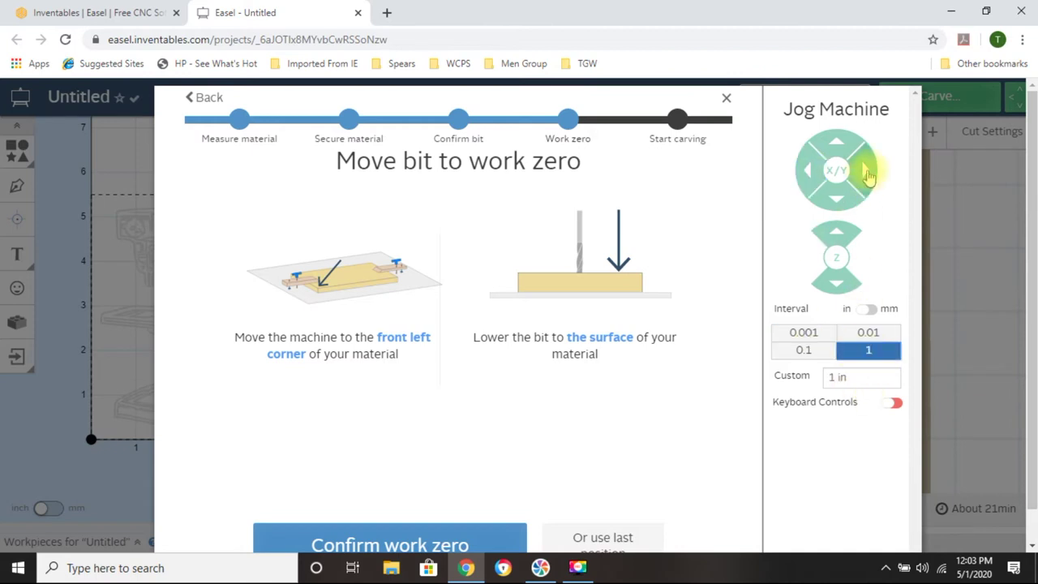
{"action": "left_click", "coordinate": [867, 172]}
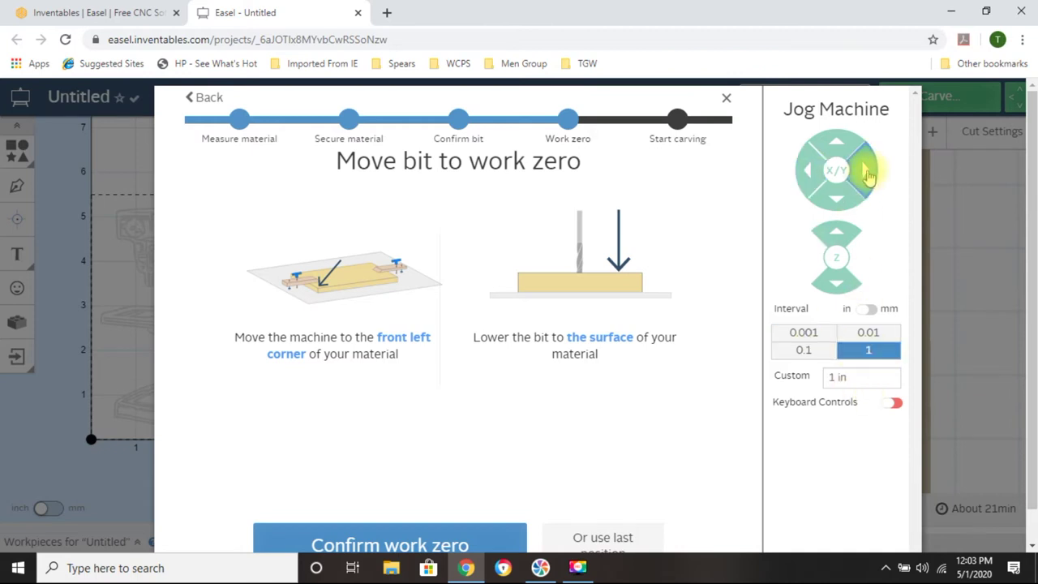
{"action": "left_click", "coordinate": [803, 174]}
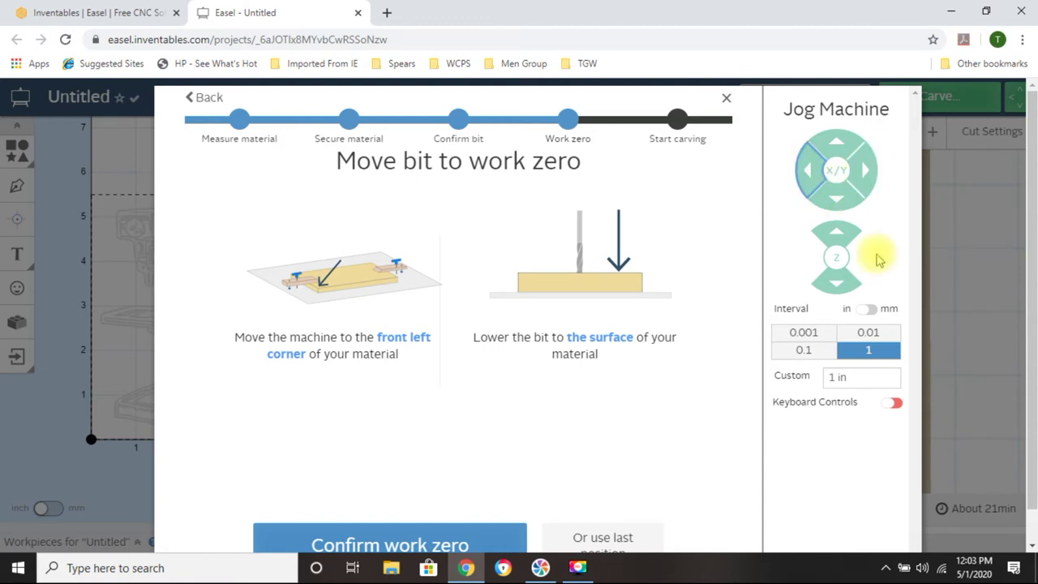
{"action": "left_click", "coordinate": [795, 357]}
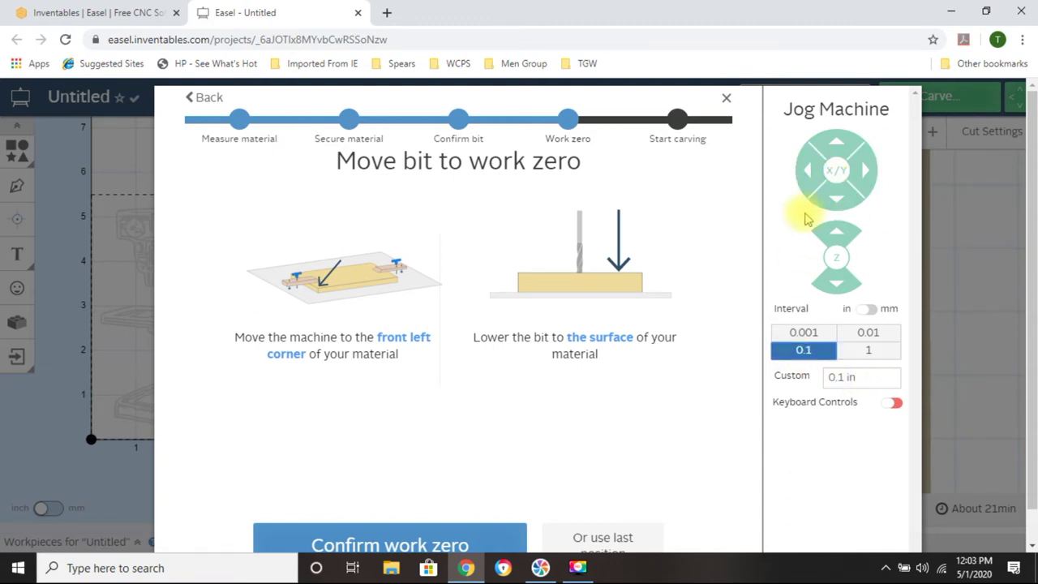
{"action": "left_click", "coordinate": [840, 235]}
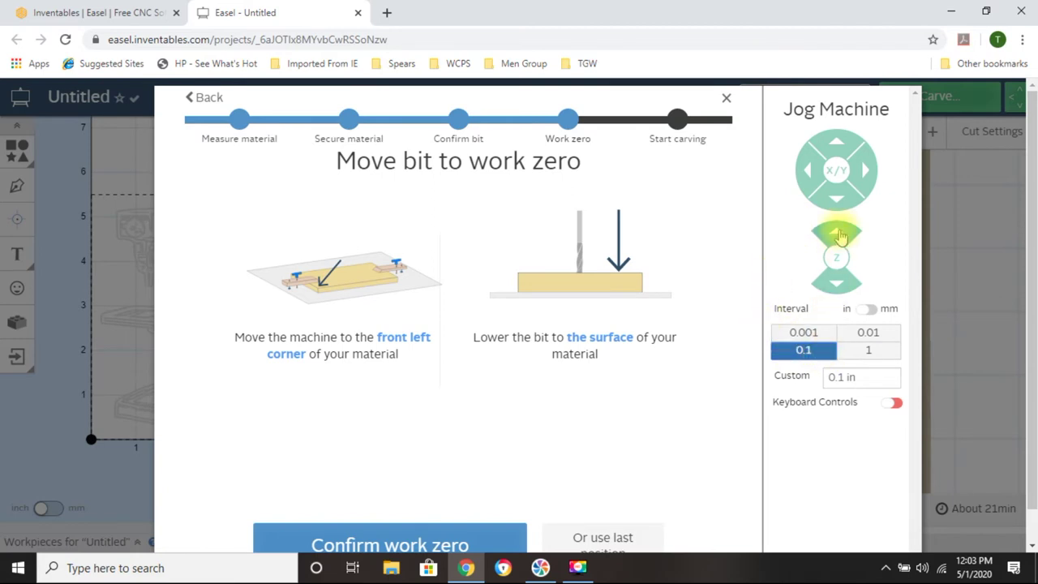
{"action": "left_click", "coordinate": [869, 333]}
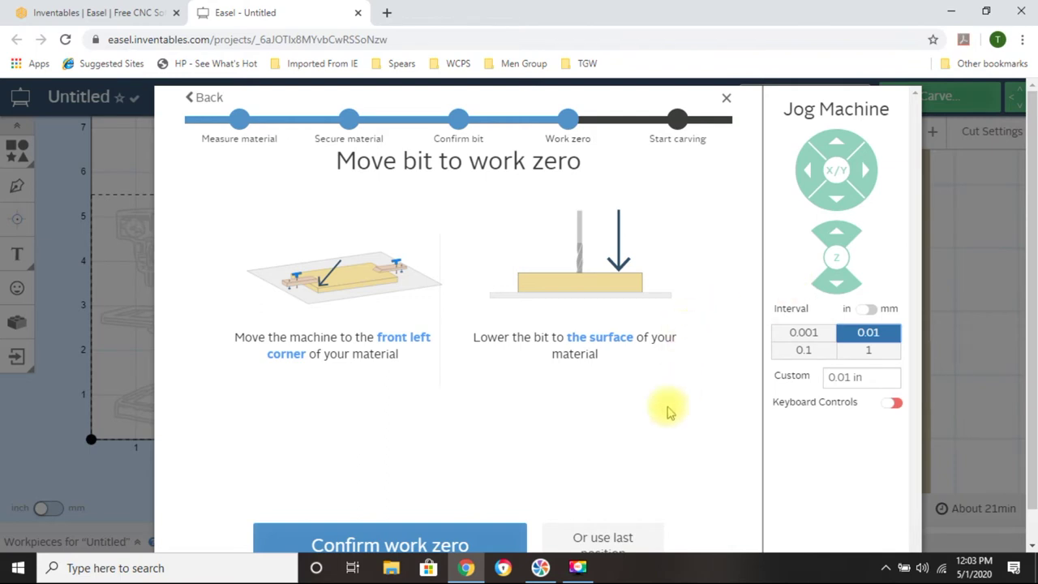
{"action": "scroll", "coordinate": [319, 353], "scroll_direction": "down", "scroll_amount": 1}
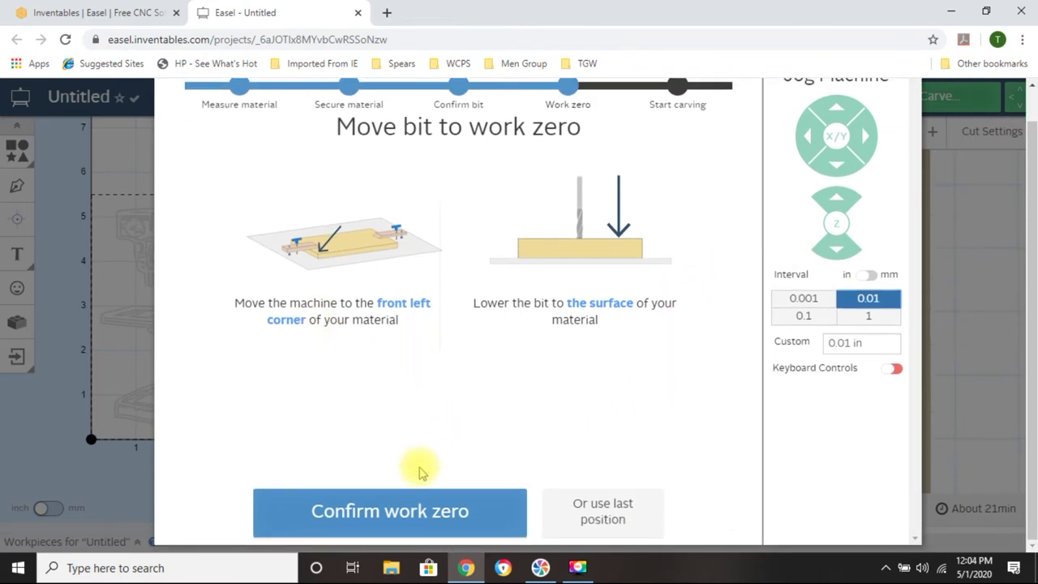
Confirm work zero, raise the bit and turn the spindle on to reach 'Almost ready to cut!'.
{"action": "left_click", "coordinate": [408, 522]}
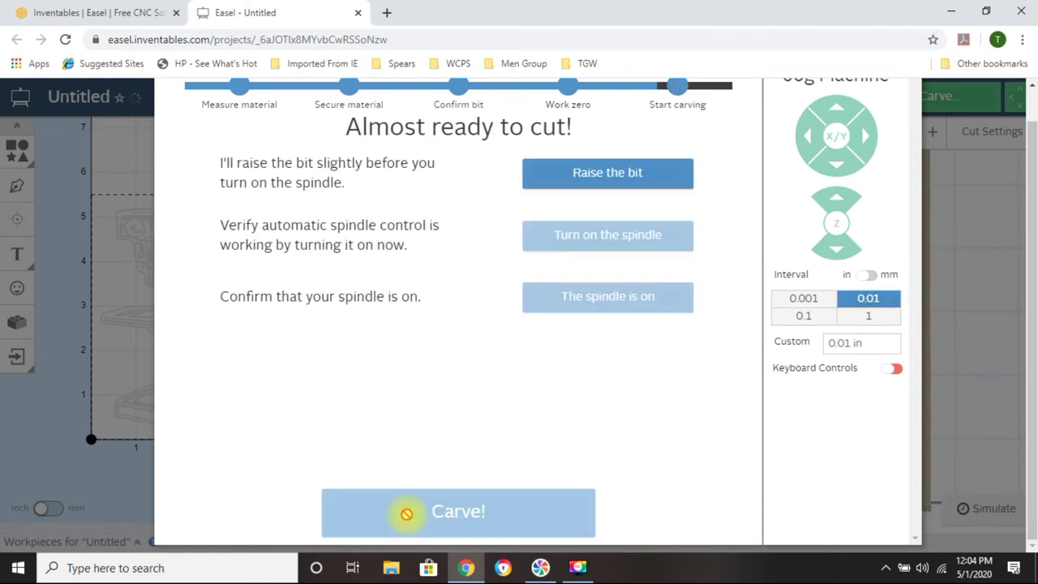
{"action": "left_click", "coordinate": [604, 174]}
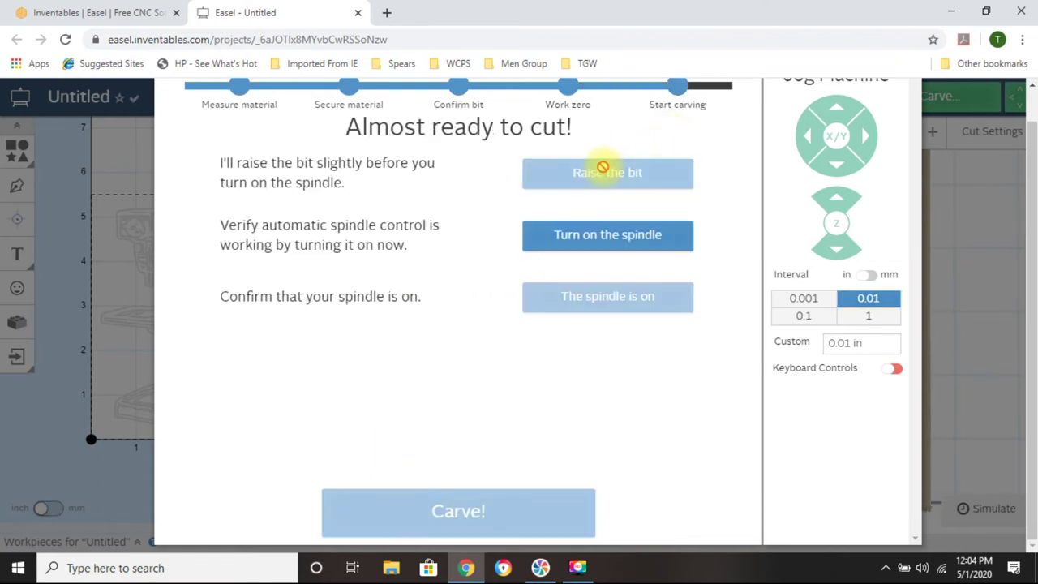
{"action": "left_click", "coordinate": [604, 237]}
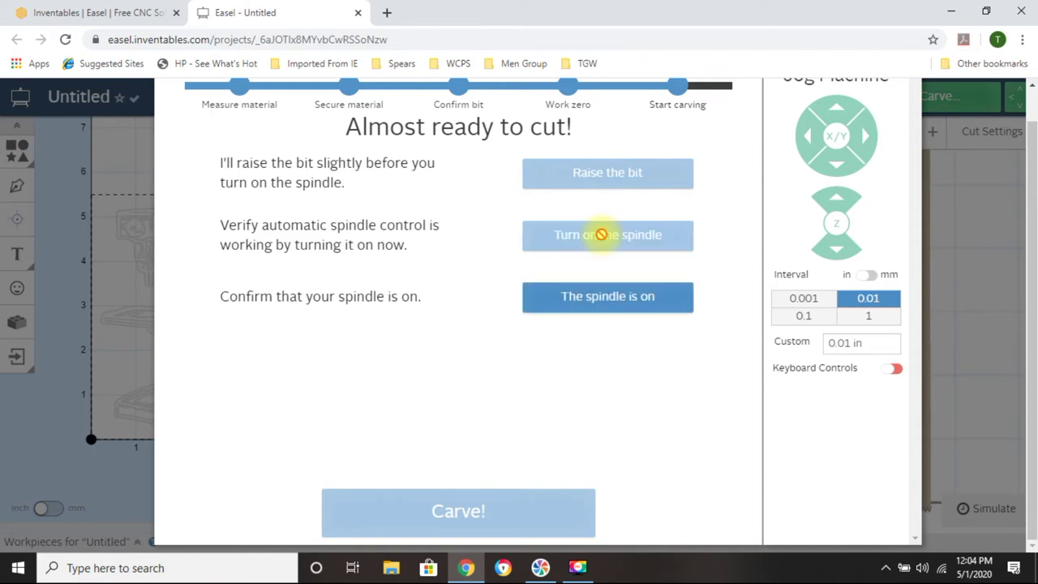
{"action": "left_click", "coordinate": [582, 298]}
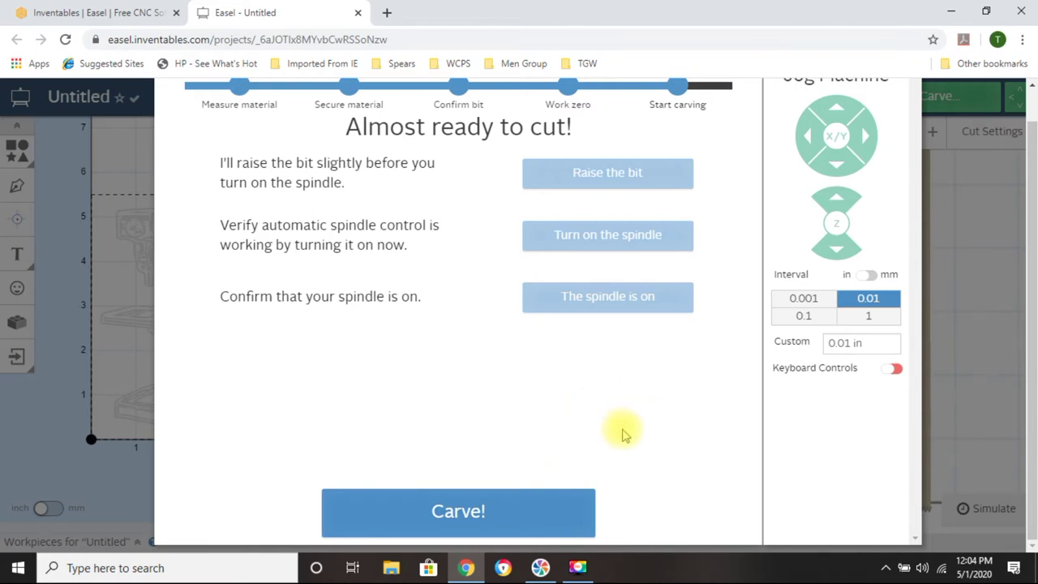
{"action": "scroll", "coordinate": [620, 433], "scroll_direction": "up", "scroll_amount": 1}
{"action": "scroll", "coordinate": [620, 434], "scroll_direction": "down", "scroll_amount": 1}
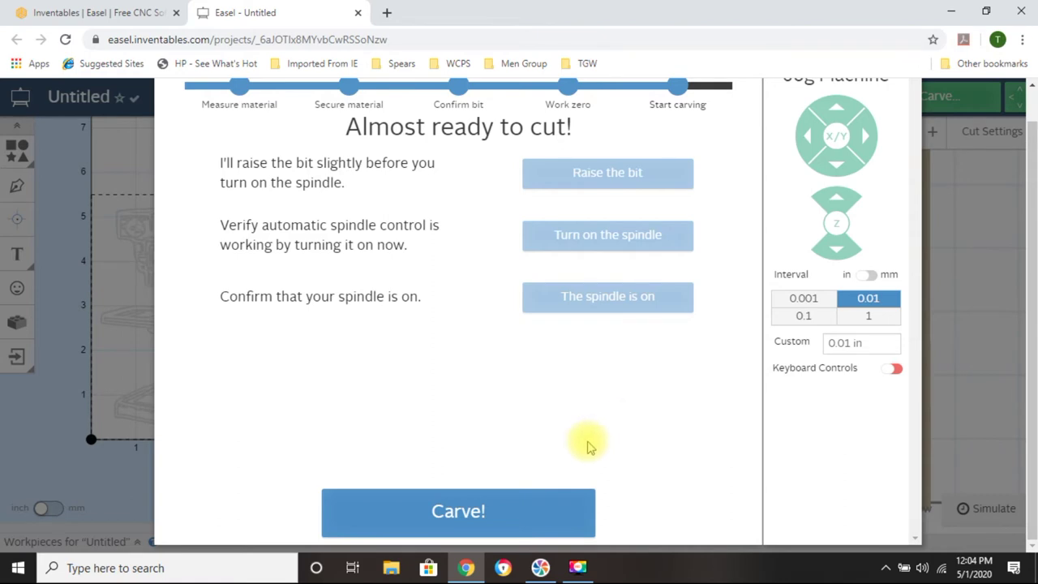
{"action": "scroll", "coordinate": [591, 444], "scroll_direction": "up", "scroll_amount": 1}
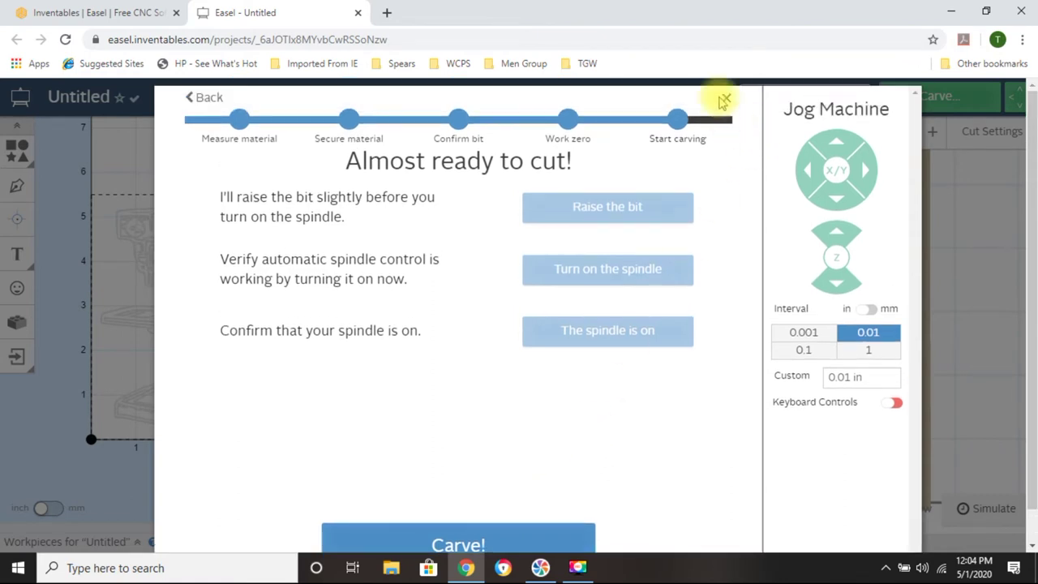
Step back to material clamping, then re-confirm clamping, the 1.0 mm bit and work zero.
{"action": "left_click", "coordinate": [207, 99]}
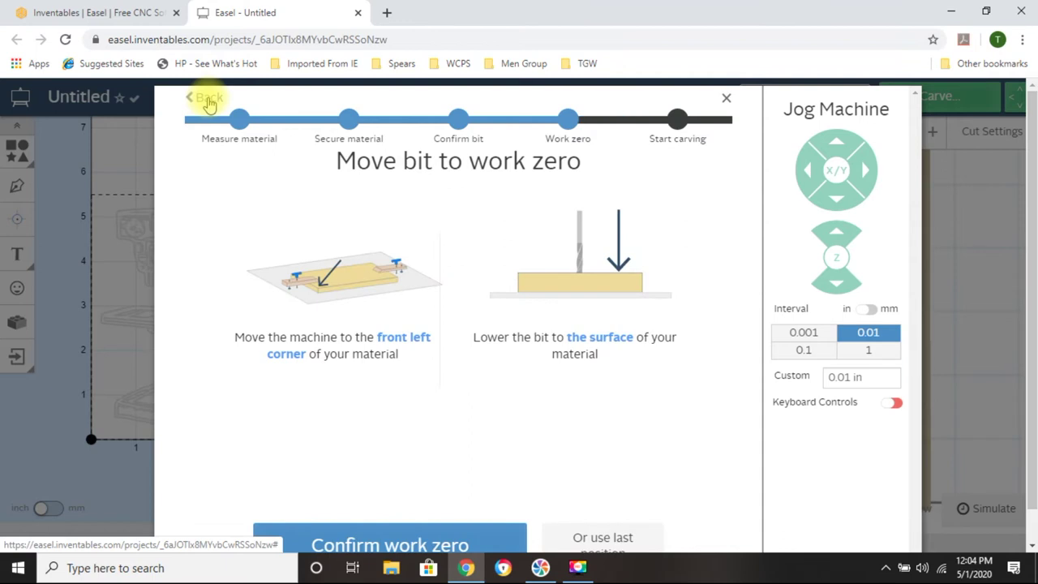
{"action": "left_click", "coordinate": [207, 99]}
{"action": "left_click", "coordinate": [207, 99]}
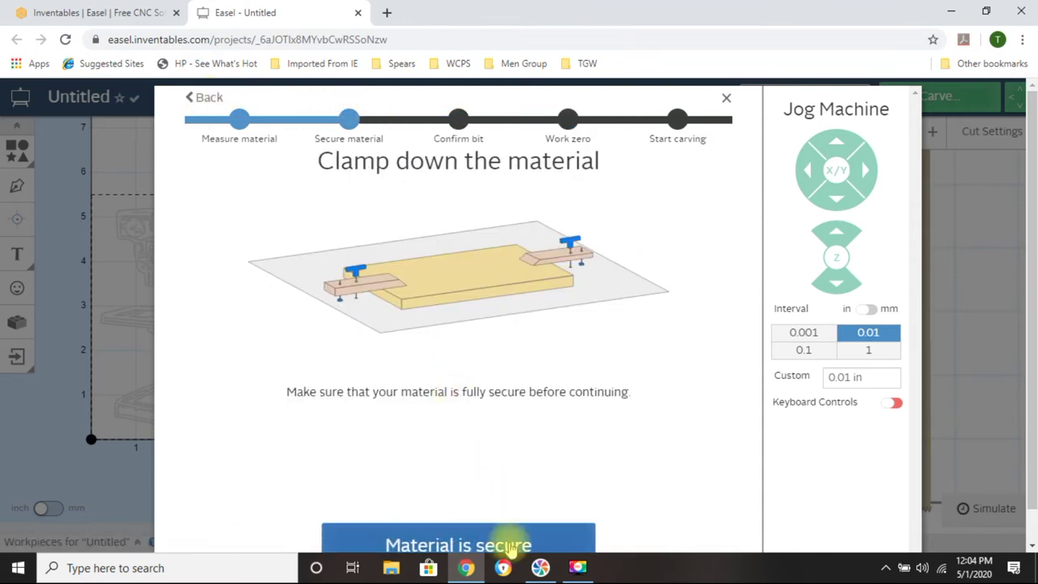
{"action": "scroll", "coordinate": [648, 274], "scroll_direction": "down", "scroll_amount": 1}
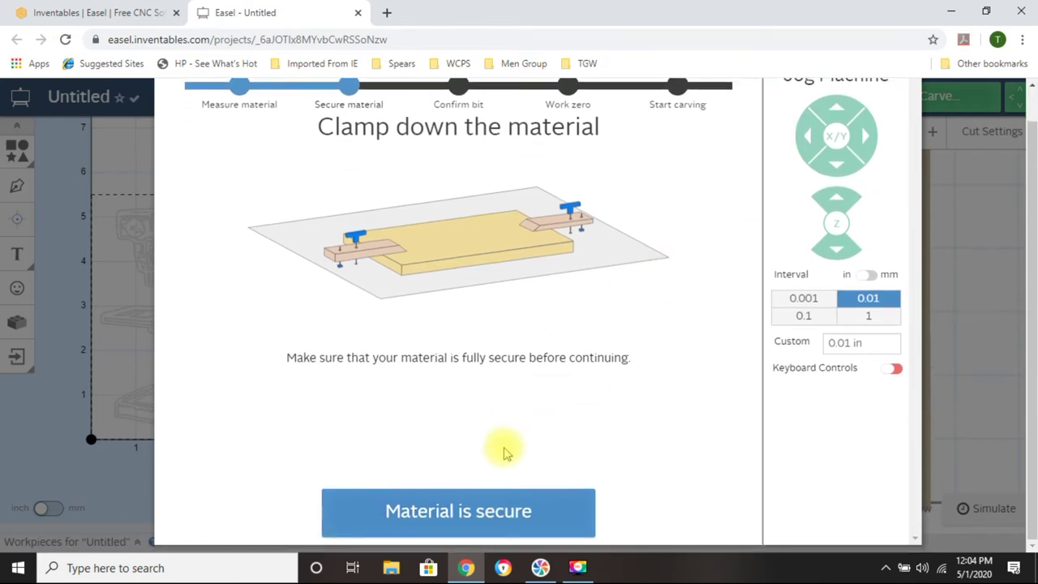
{"action": "left_click", "coordinate": [463, 521]}
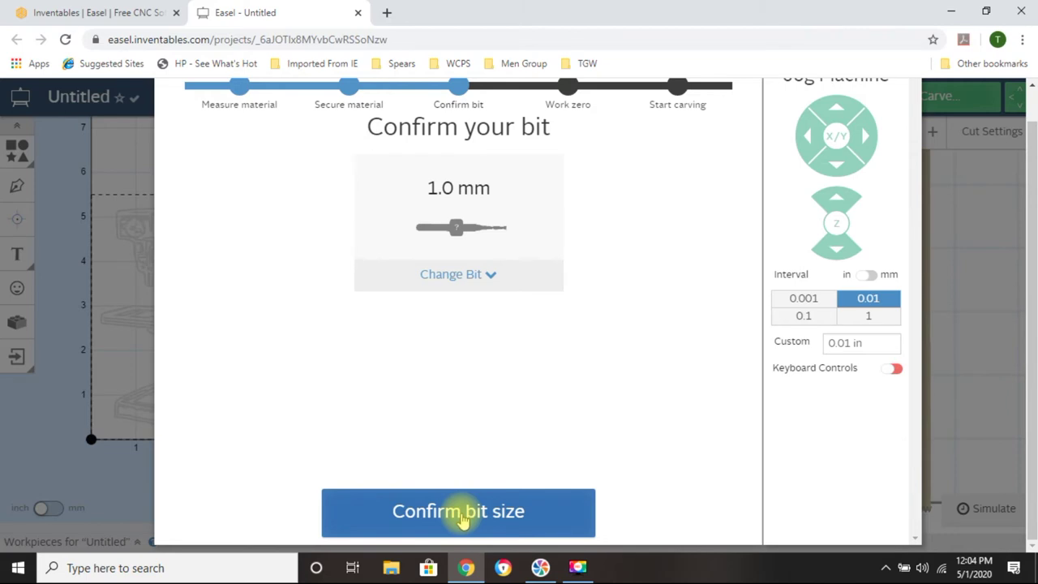
{"action": "left_click", "coordinate": [464, 520]}
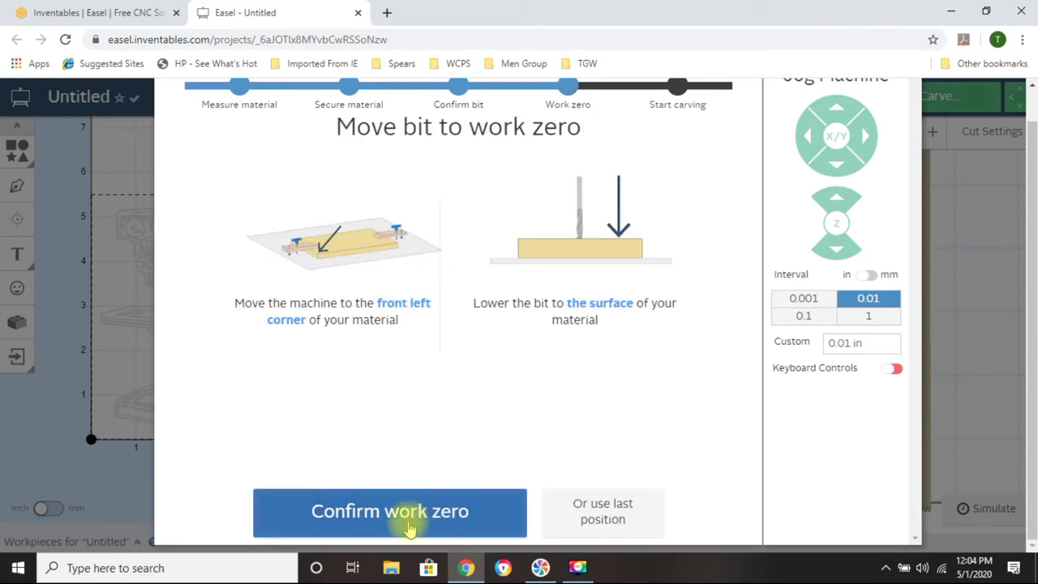
{"action": "left_click", "coordinate": [411, 512]}
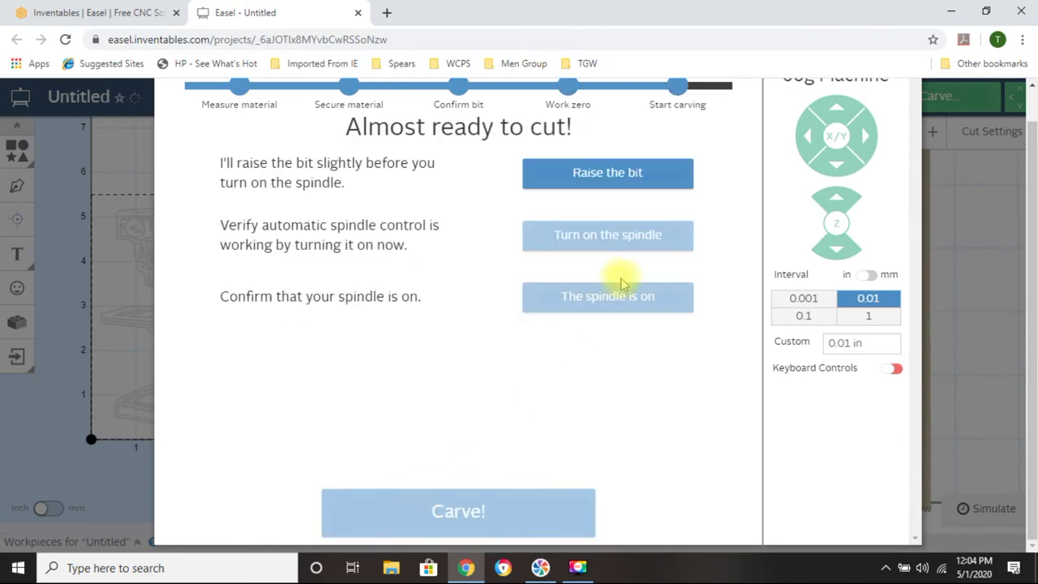
Close the carve wizard and reopen it at the 'Measure the material' step.
{"action": "scroll", "coordinate": [656, 308], "scroll_direction": "up", "scroll_amount": 1}
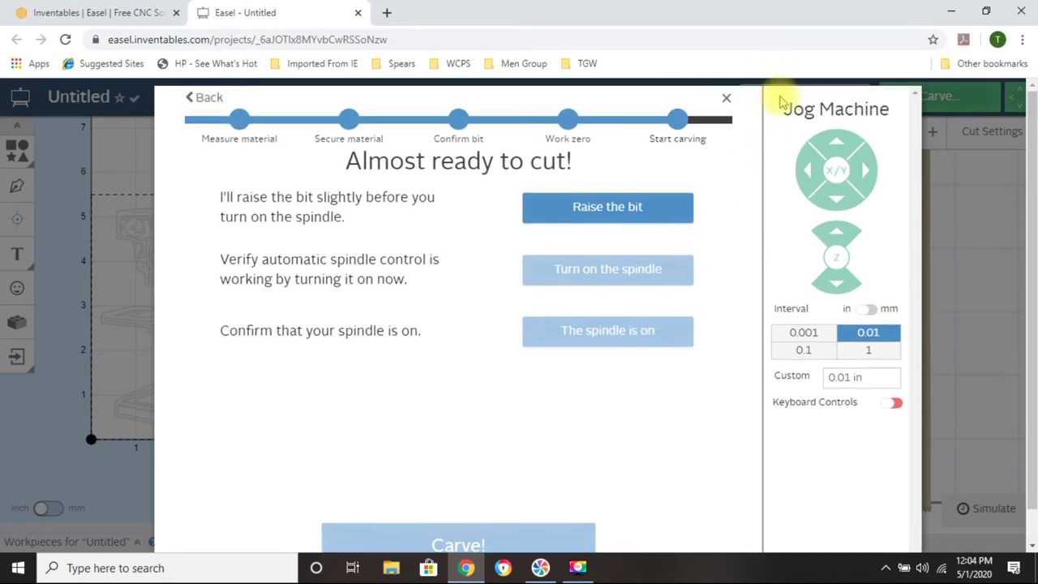
{"action": "left_click", "coordinate": [727, 100]}
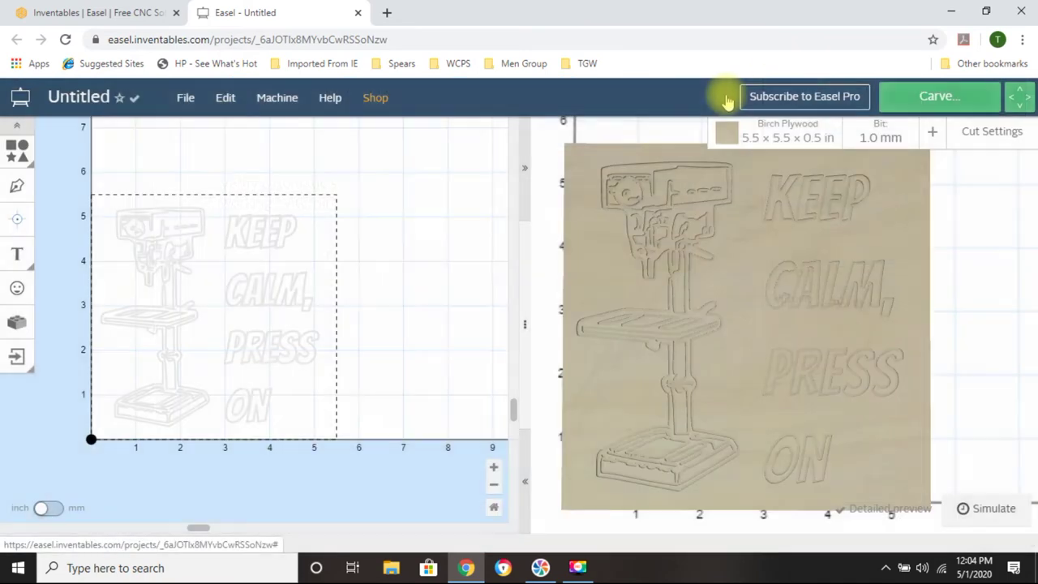
{"action": "left_click", "coordinate": [937, 96]}
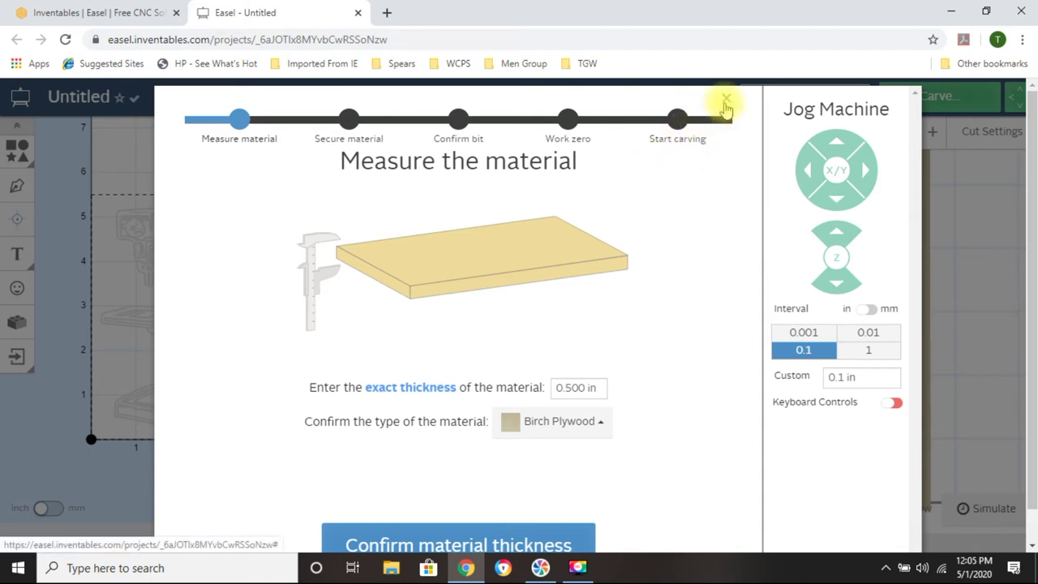
{"action": "scroll", "coordinate": [602, 175], "scroll_direction": "down", "scroll_amount": 1}
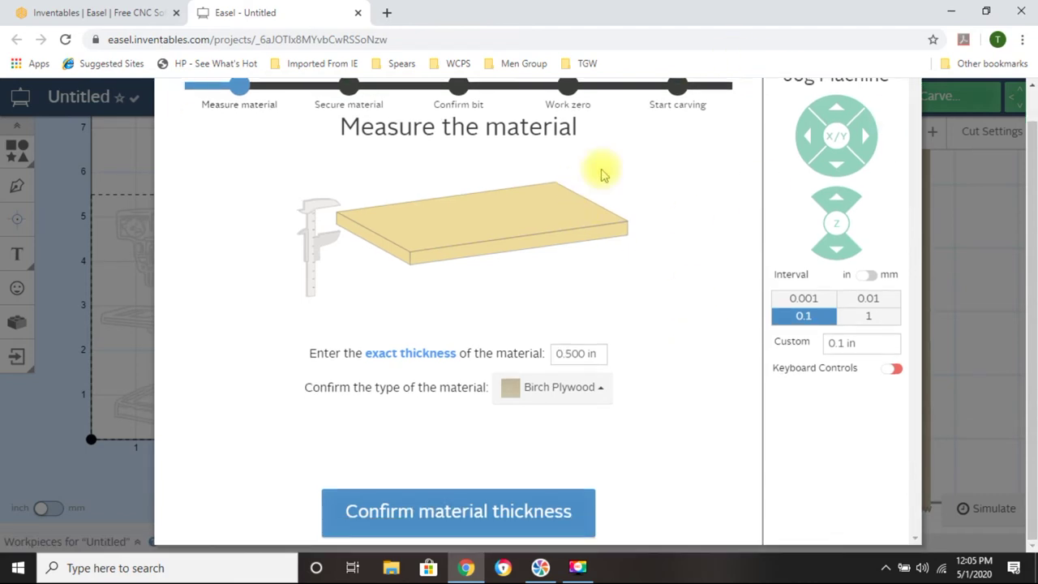
{"action": "scroll", "coordinate": [608, 154], "scroll_direction": "up", "scroll_amount": 1}
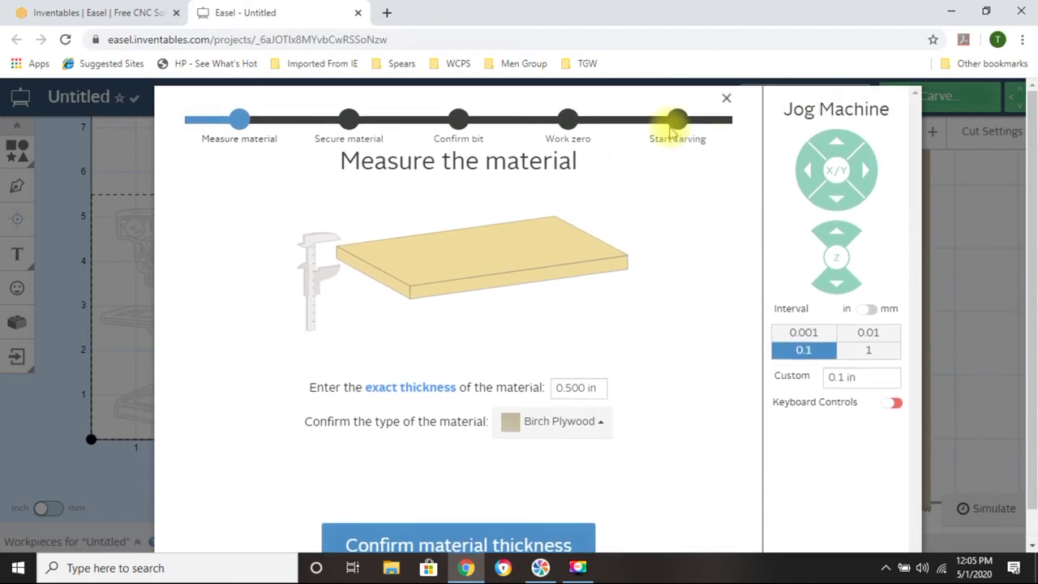
{"action": "left_click", "coordinate": [727, 99]}
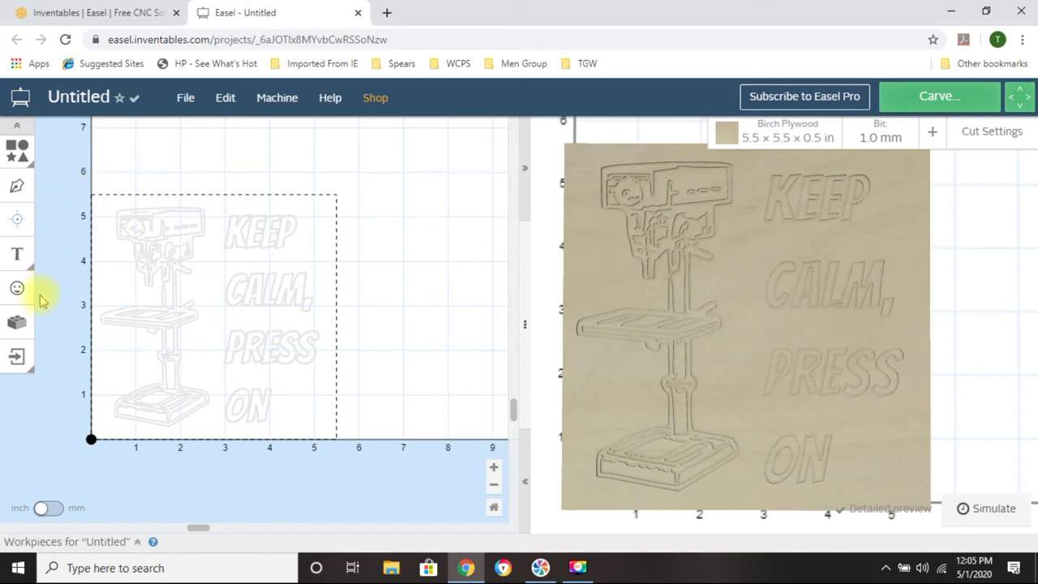
Browse the App Library, close it, and select the 'KEEP CALM, PRESS ON' text block.
{"action": "left_click", "coordinate": [17, 322]}
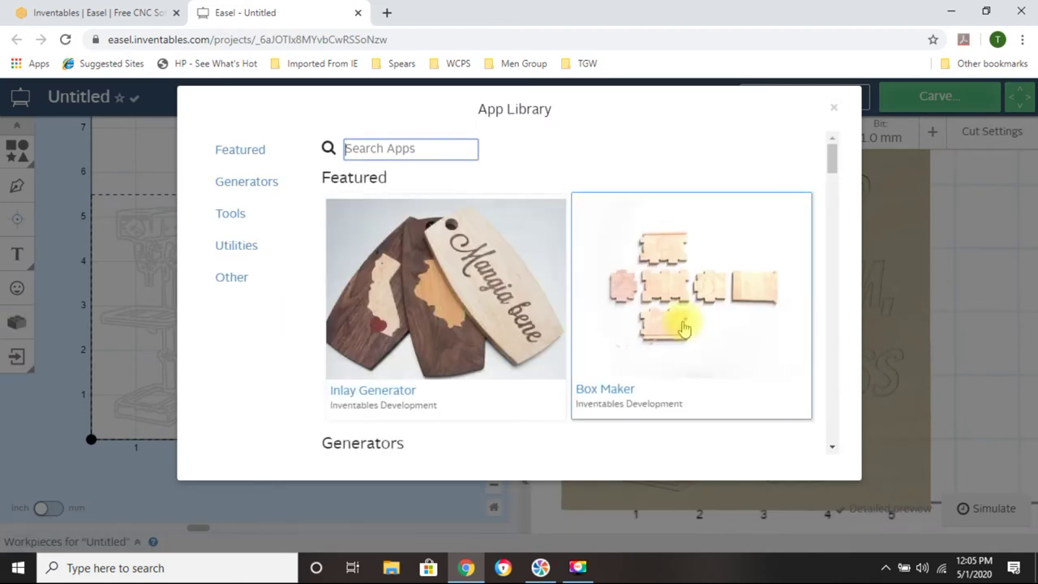
{"action": "scroll", "coordinate": [701, 178], "scroll_direction": "down", "scroll_amount": 5}
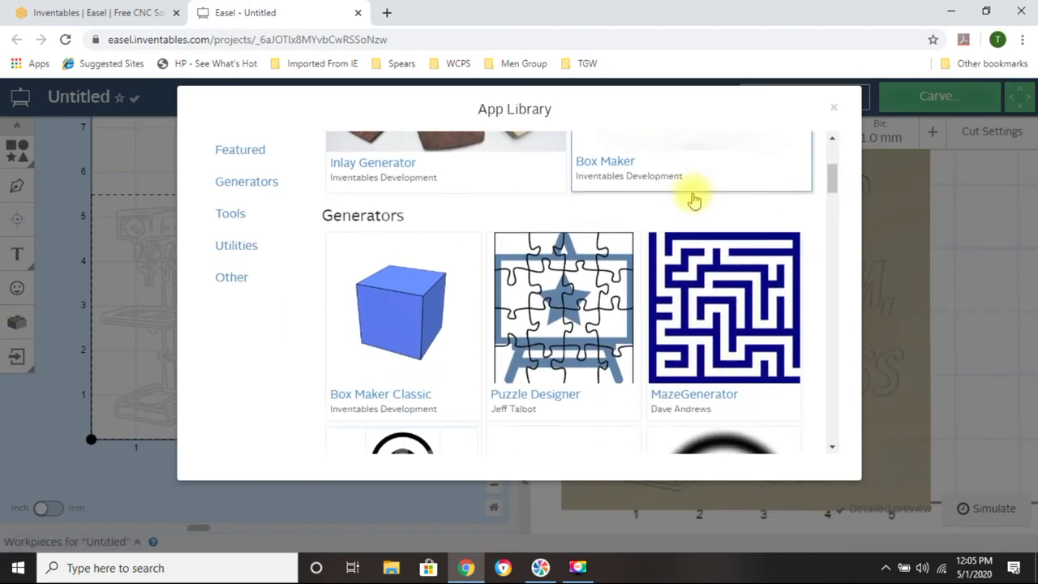
{"action": "scroll", "coordinate": [694, 198], "scroll_direction": "down", "scroll_amount": 5}
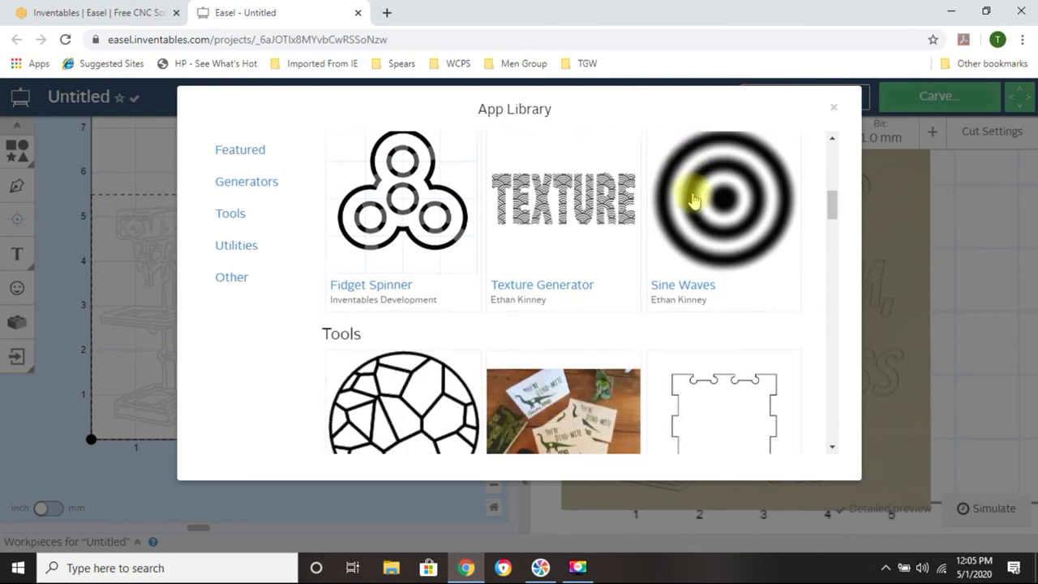
{"action": "scroll", "coordinate": [692, 192], "scroll_direction": "down", "scroll_amount": 3}
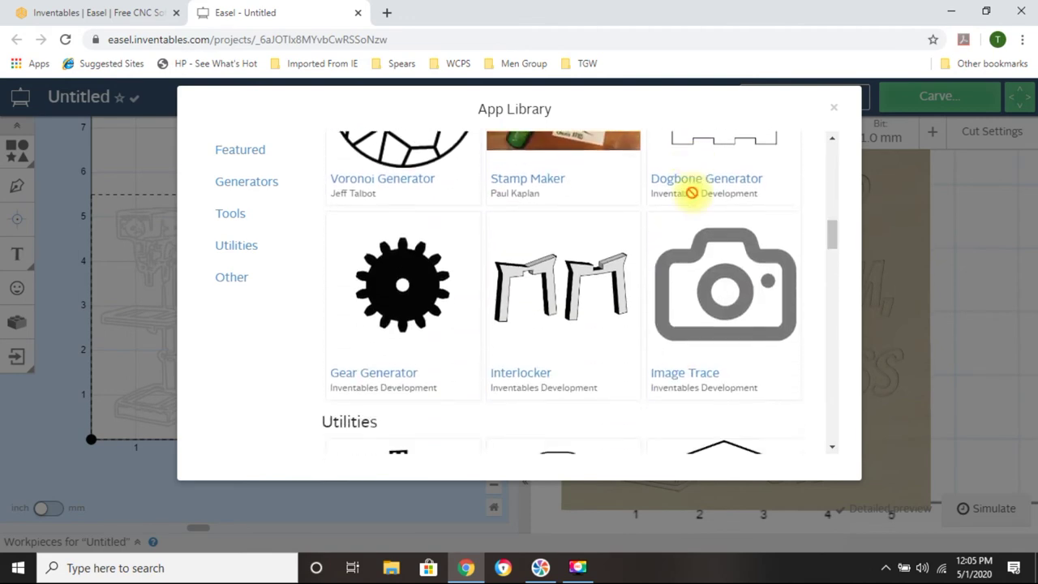
{"action": "scroll", "coordinate": [609, 298], "scroll_direction": "down", "scroll_amount": 4}
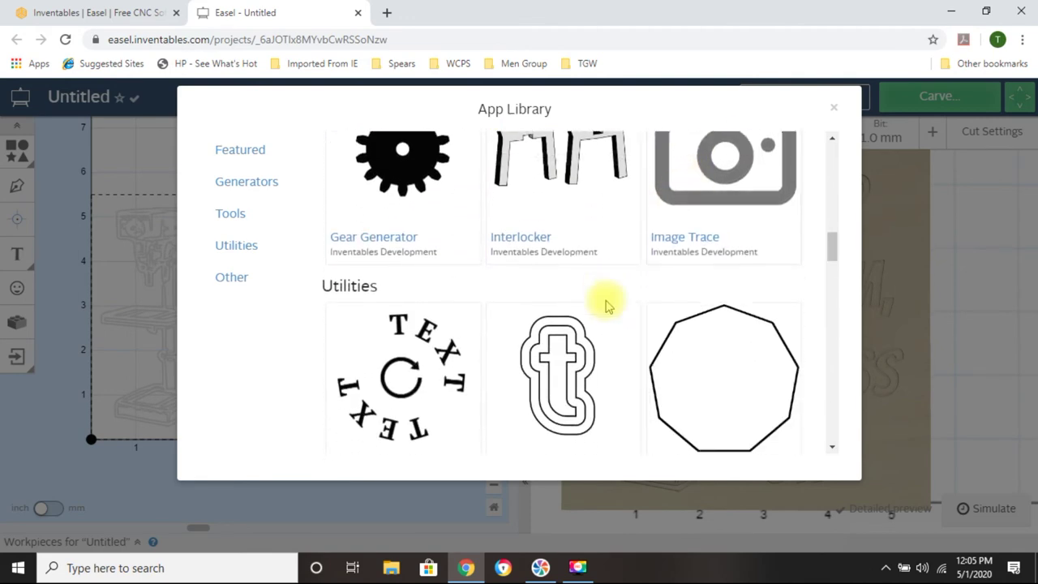
{"action": "scroll", "coordinate": [605, 299], "scroll_direction": "down", "scroll_amount": 5}
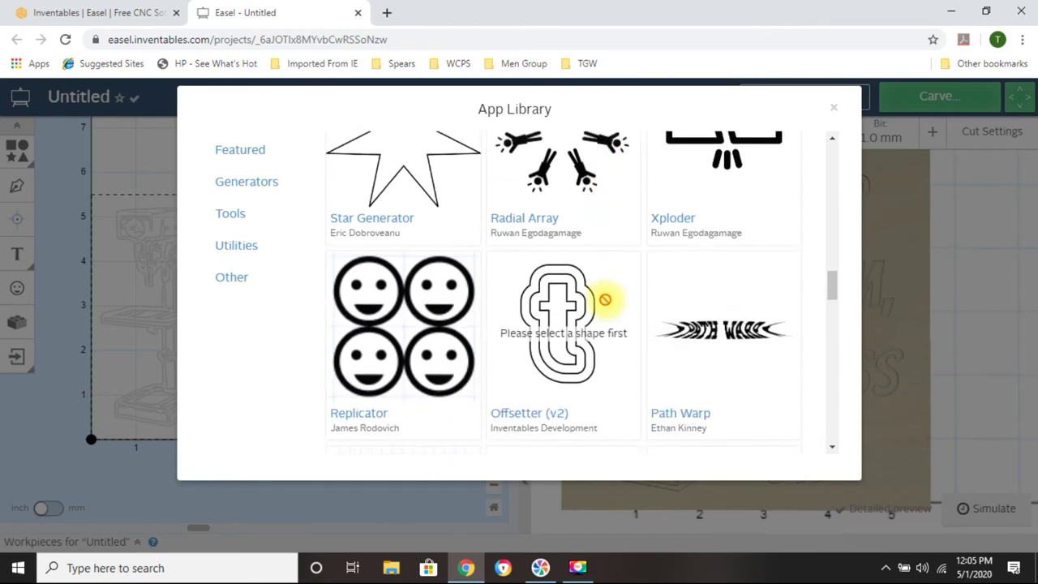
{"action": "scroll", "coordinate": [604, 299], "scroll_direction": "down", "scroll_amount": 2}
{"action": "scroll", "coordinate": [607, 301], "scroll_direction": "up", "scroll_amount": 3}
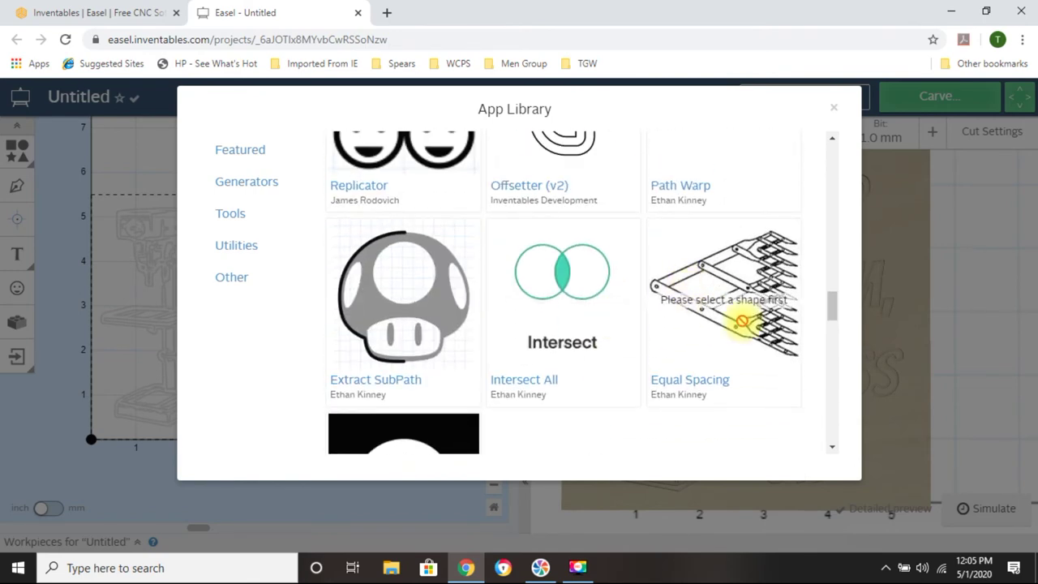
{"action": "left_click", "coordinate": [142, 167]}
{"action": "left_click", "coordinate": [264, 241]}
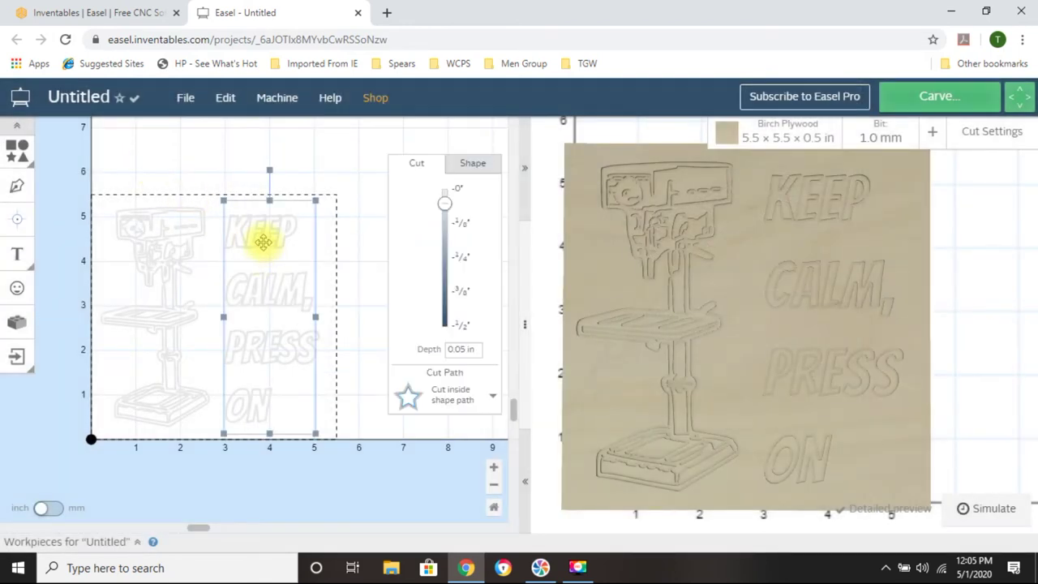
Launch the Equal Spacing app, showing Vertical on-center spacing options.
{"action": "left_click", "coordinate": [16, 323]}
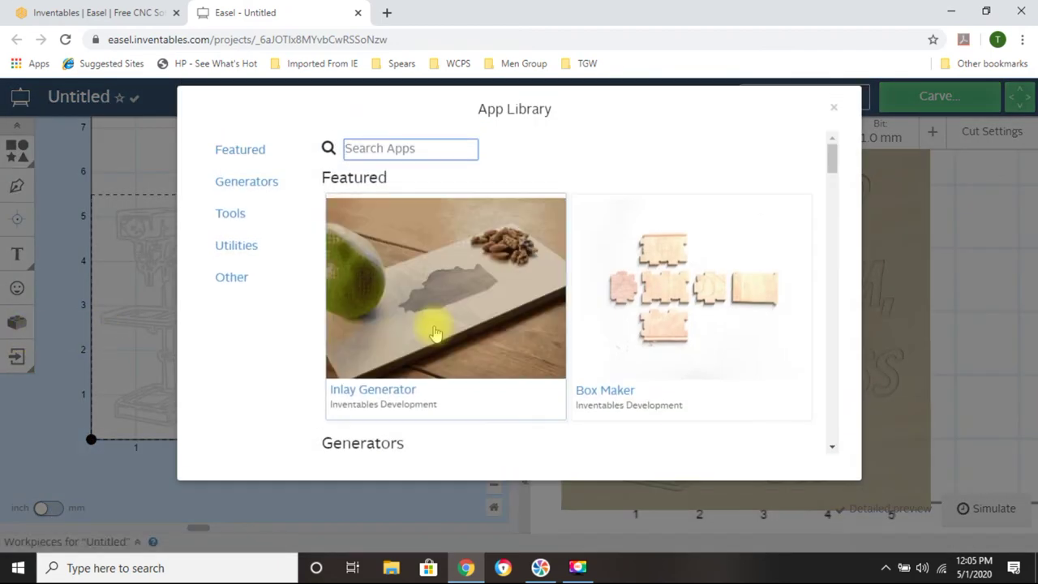
{"action": "scroll", "coordinate": [639, 305], "scroll_direction": "down", "scroll_amount": 12}
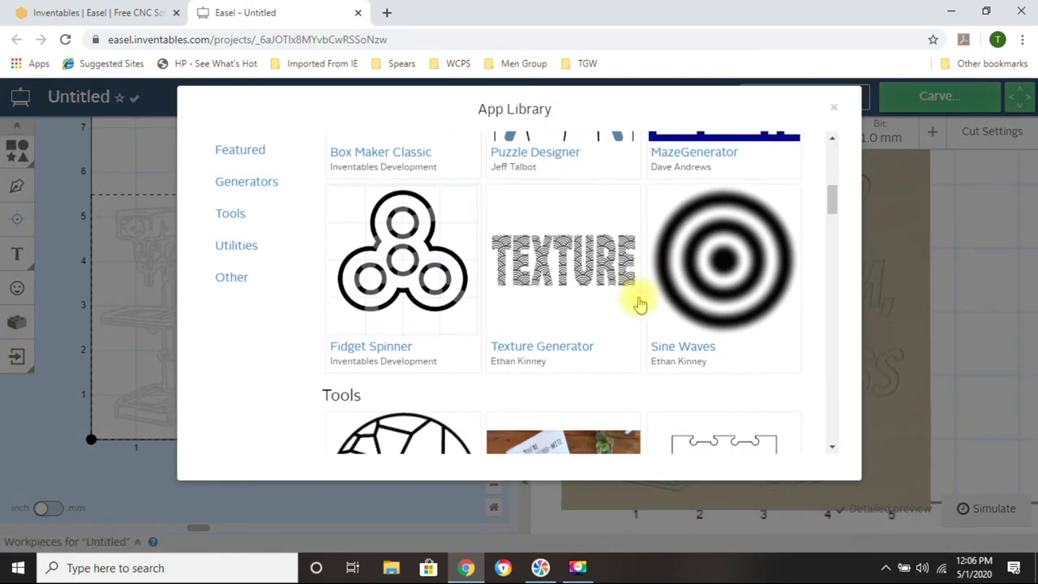
{"action": "scroll", "coordinate": [638, 304], "scroll_direction": "down", "scroll_amount": 9}
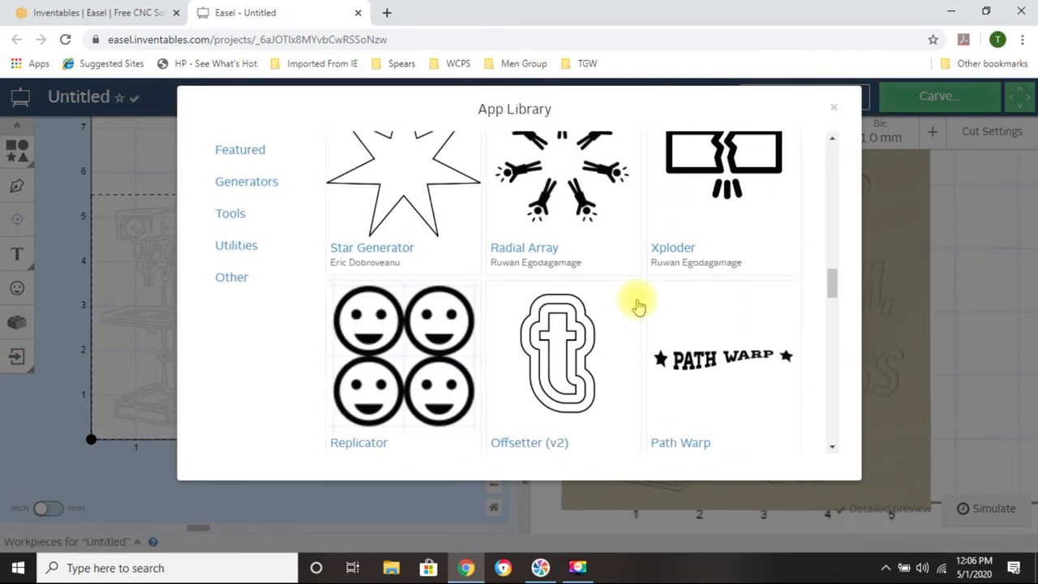
{"action": "left_click", "coordinate": [745, 316]}
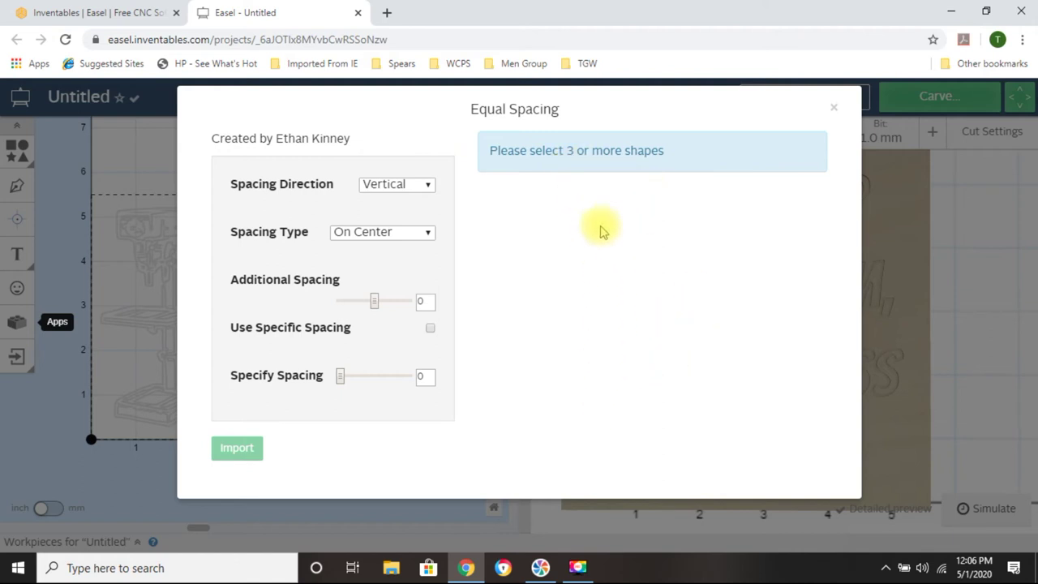
Review the Spacing Direction and Type lists, keep Vertical and On Center, and close without importing.
{"action": "left_click", "coordinate": [429, 188]}
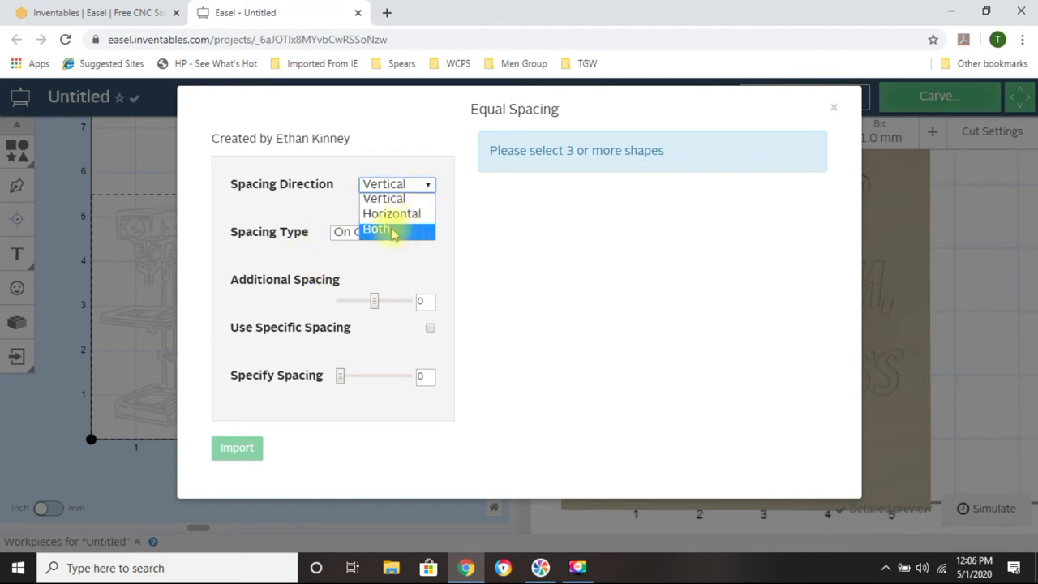
{"action": "left_click", "coordinate": [351, 103]}
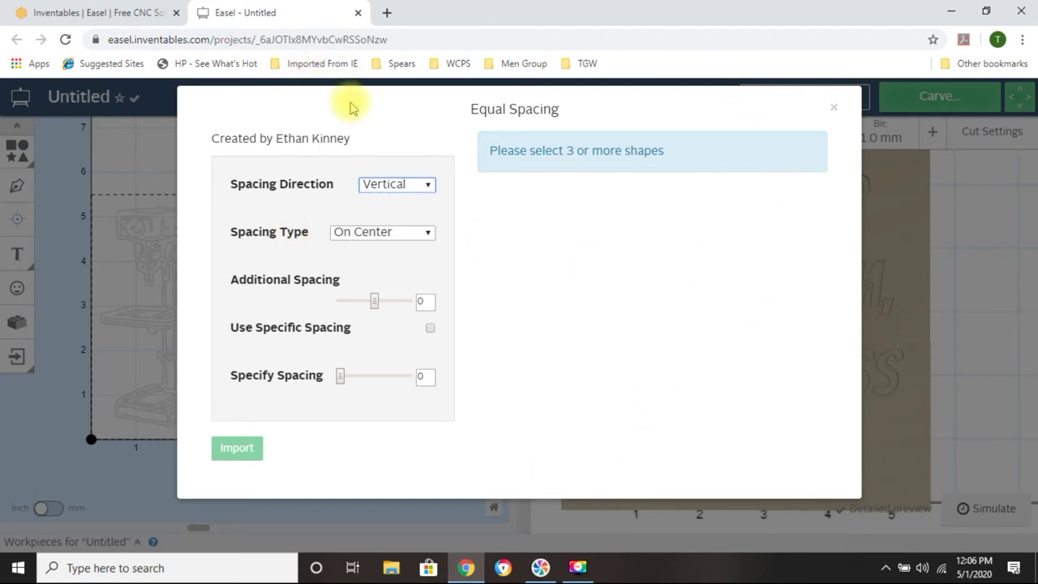
{"action": "left_click", "coordinate": [428, 232]}
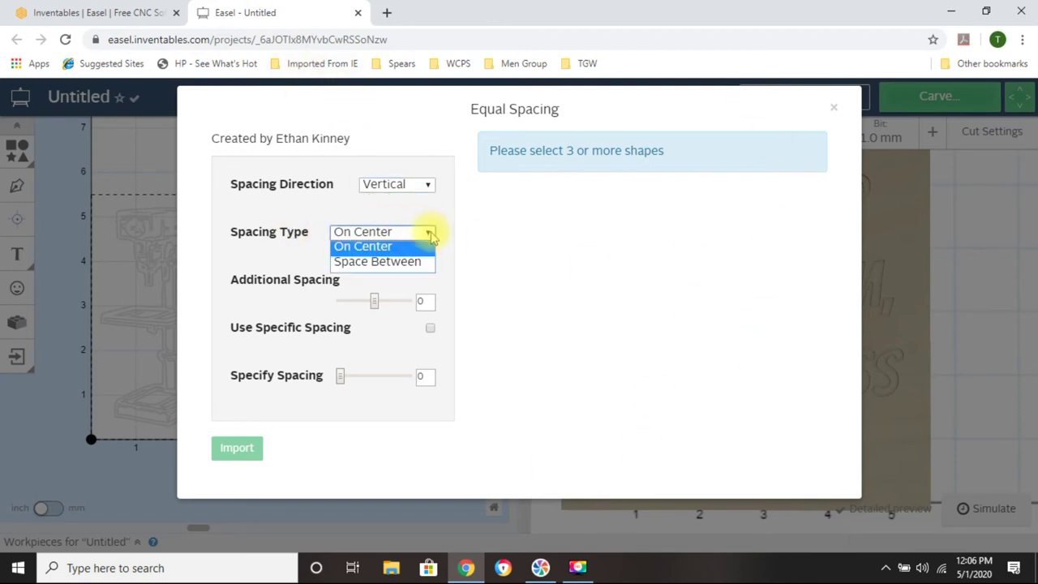
{"action": "left_click", "coordinate": [383, 136]}
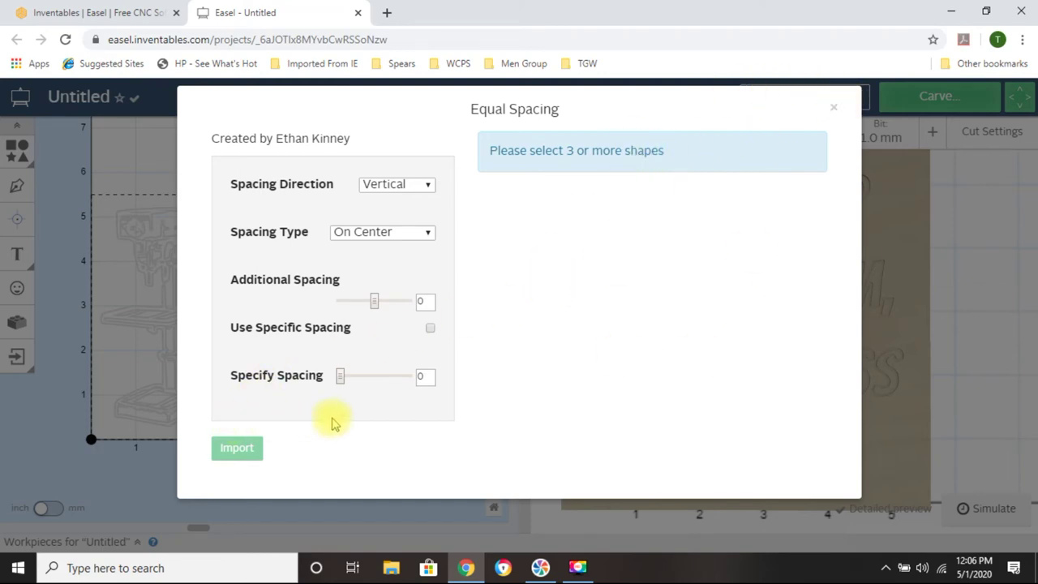
{"action": "left_click", "coordinate": [833, 107]}
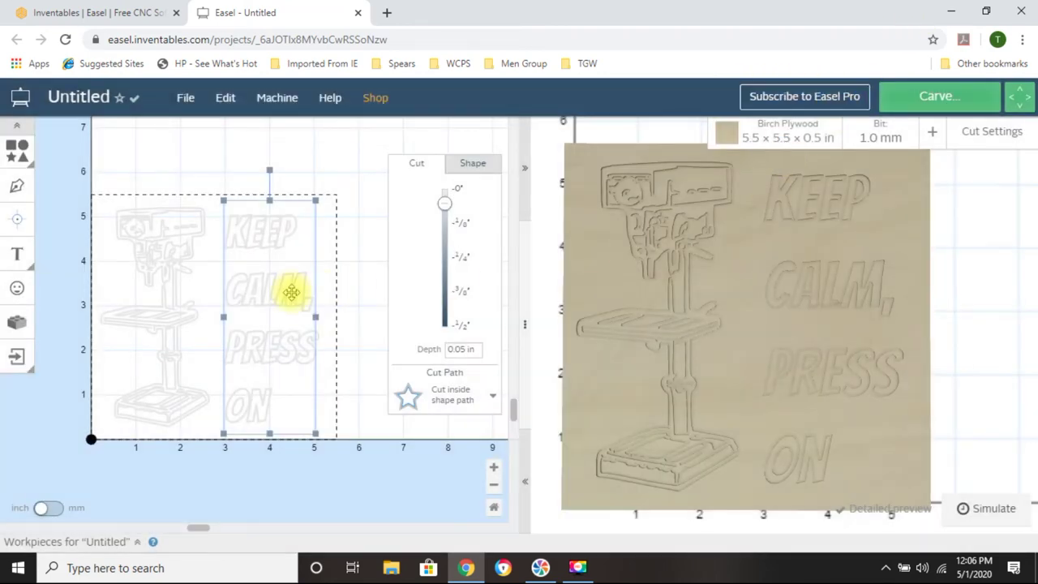
Deselect the KEEP CALM text, browse the App Library's featured apps, generators, tools and utilities, then close it.
{"action": "left_click", "coordinate": [192, 146]}
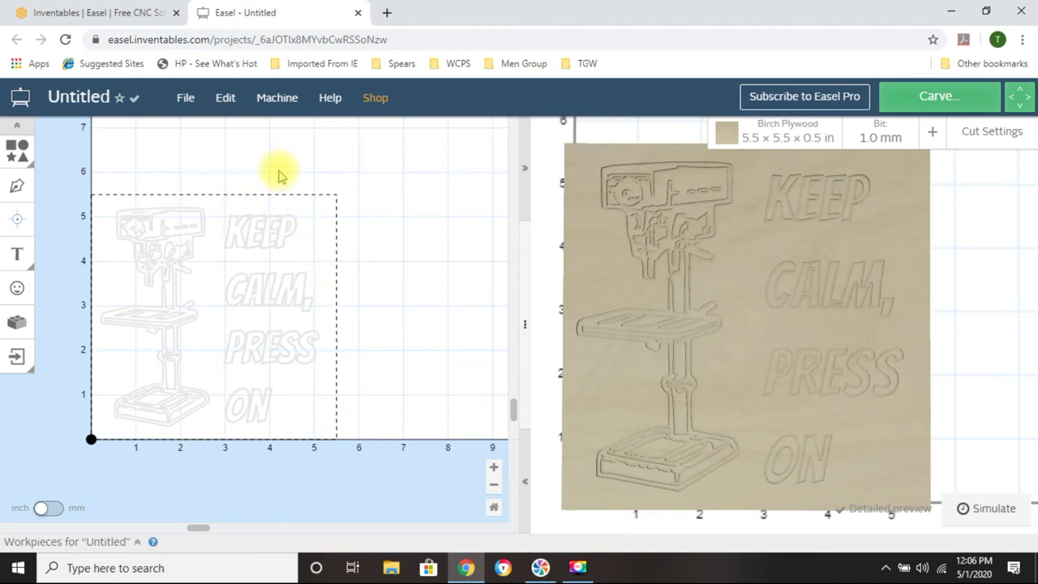
{"action": "left_click", "coordinate": [18, 325]}
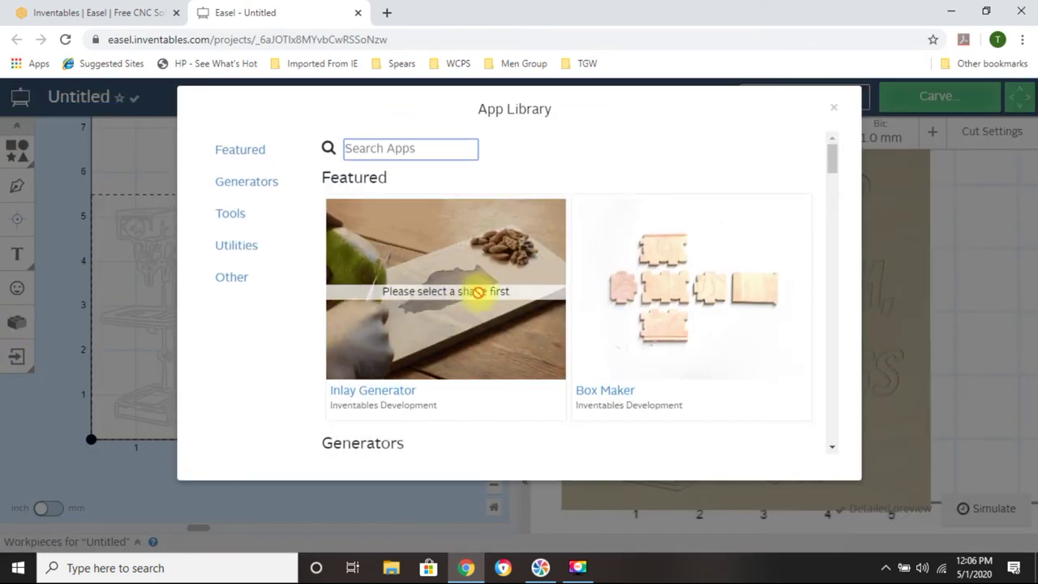
{"action": "scroll", "coordinate": [475, 289], "scroll_direction": "down", "scroll_amount": 3}
{"action": "scroll", "coordinate": [478, 292], "scroll_direction": "down", "scroll_amount": 6}
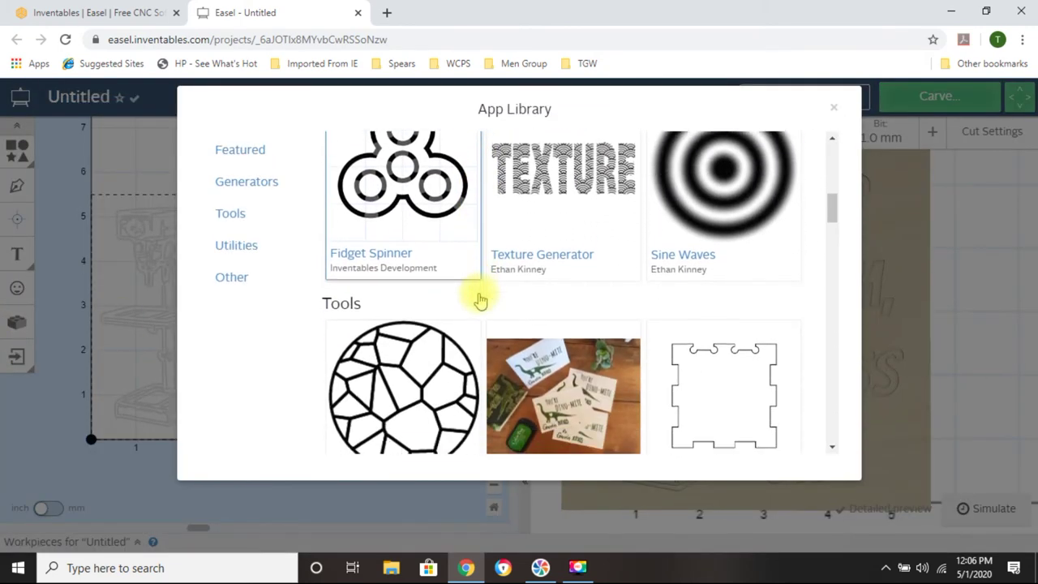
{"action": "scroll", "coordinate": [478, 295], "scroll_direction": "down", "scroll_amount": 3}
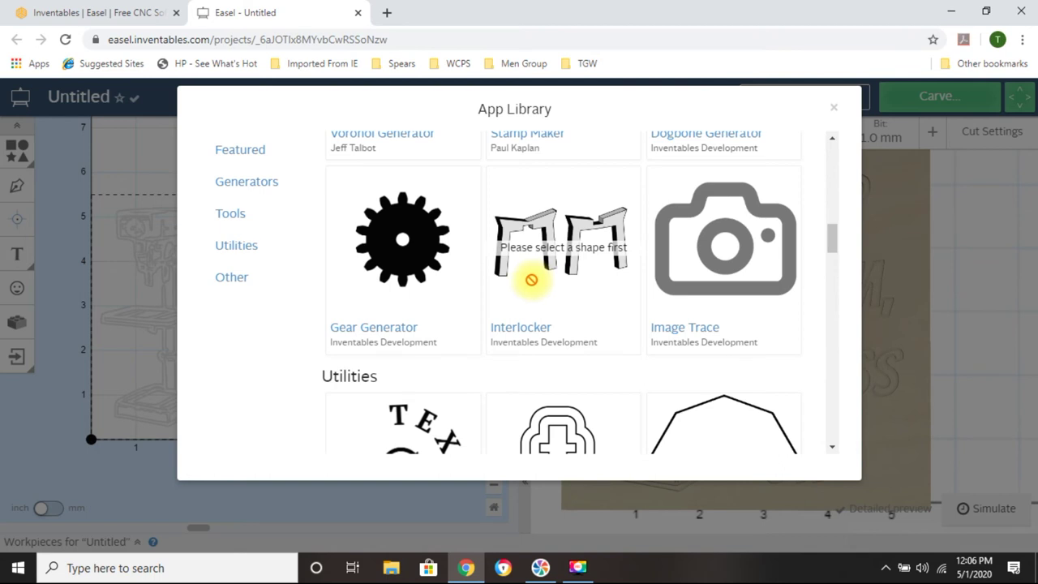
{"action": "scroll", "coordinate": [526, 279], "scroll_direction": "down", "scroll_amount": 4}
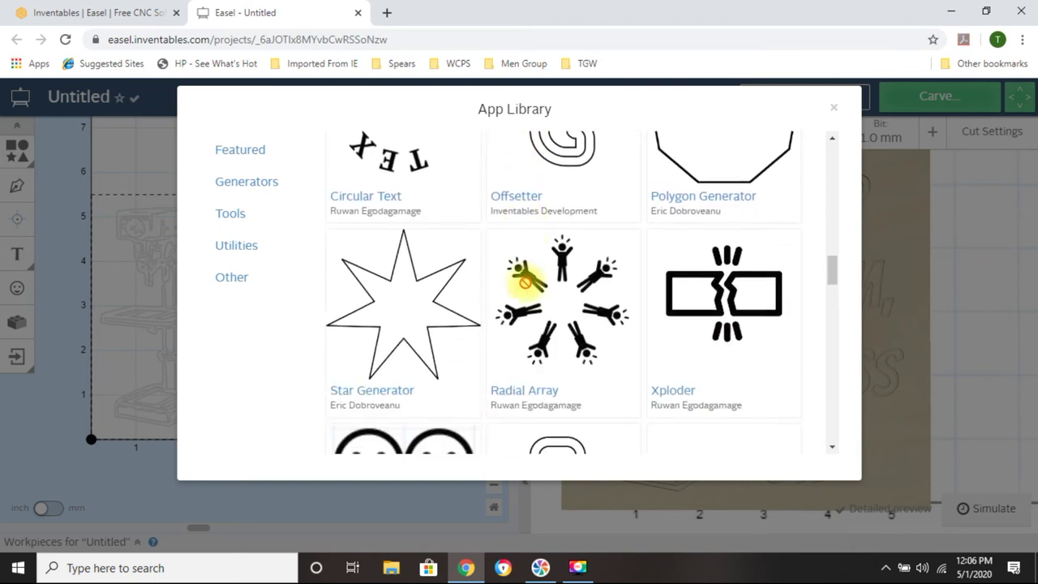
{"action": "scroll", "coordinate": [551, 304], "scroll_direction": "down", "scroll_amount": 1}
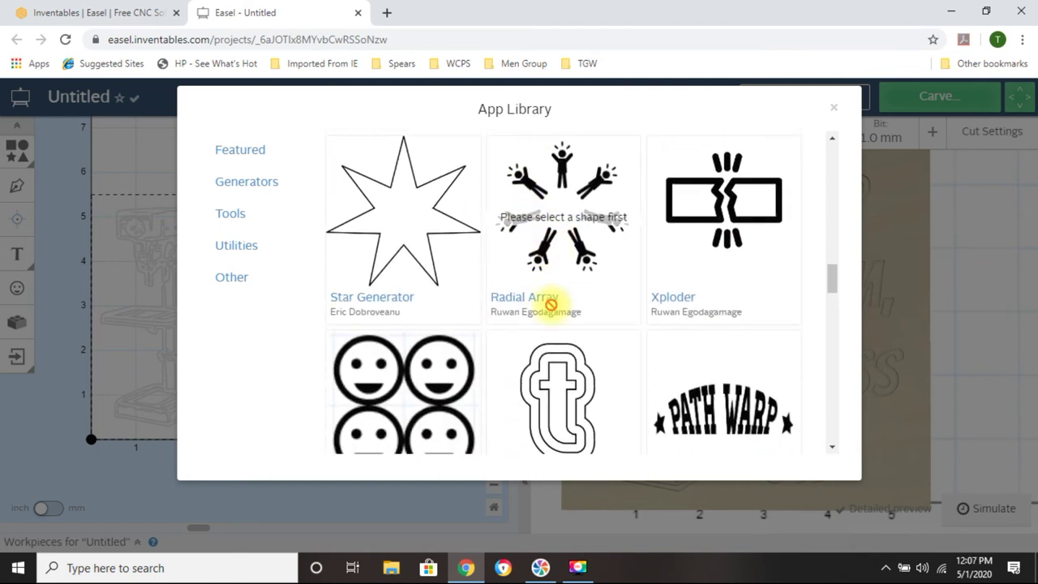
{"action": "scroll", "coordinate": [551, 305], "scroll_direction": "up", "scroll_amount": 10}
{"action": "scroll", "coordinate": [550, 304], "scroll_direction": "up", "scroll_amount": 5}
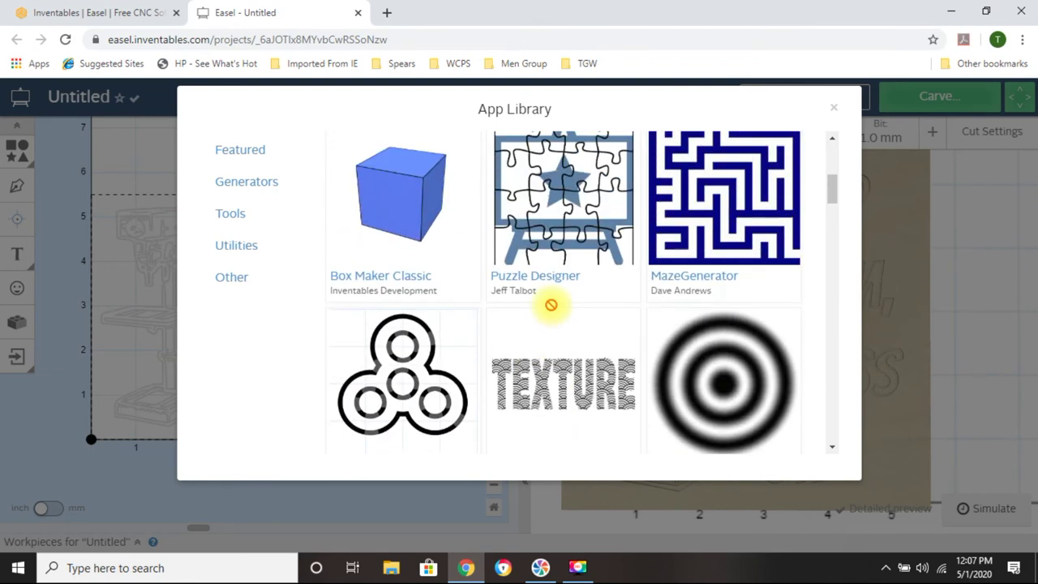
{"action": "left_click", "coordinate": [832, 107]}
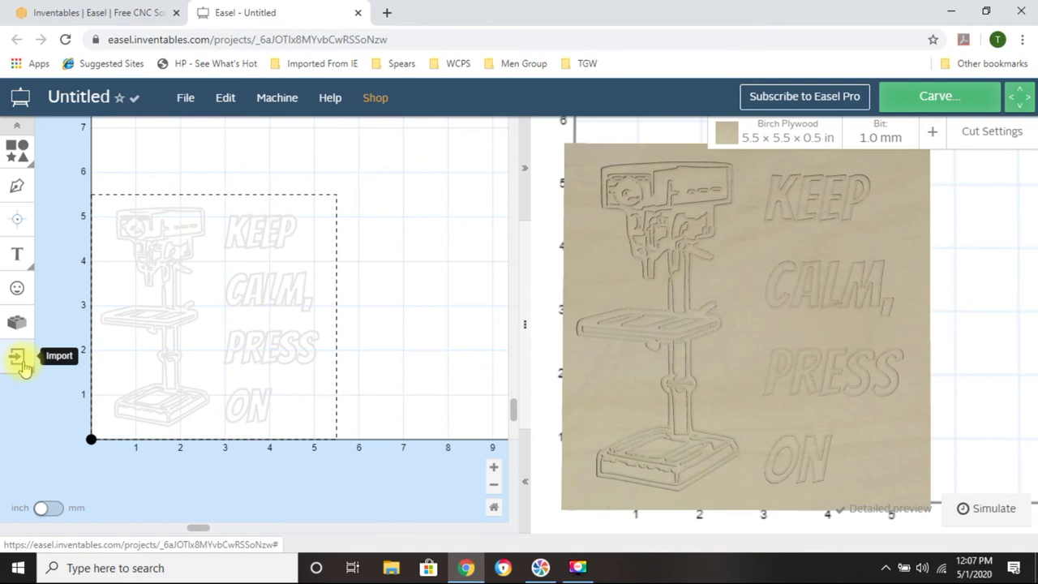
Switch from Easel to the Inventables Easel webpage ('CNC Carving Made Easy').
{"action": "left_click", "coordinate": [93, 13]}
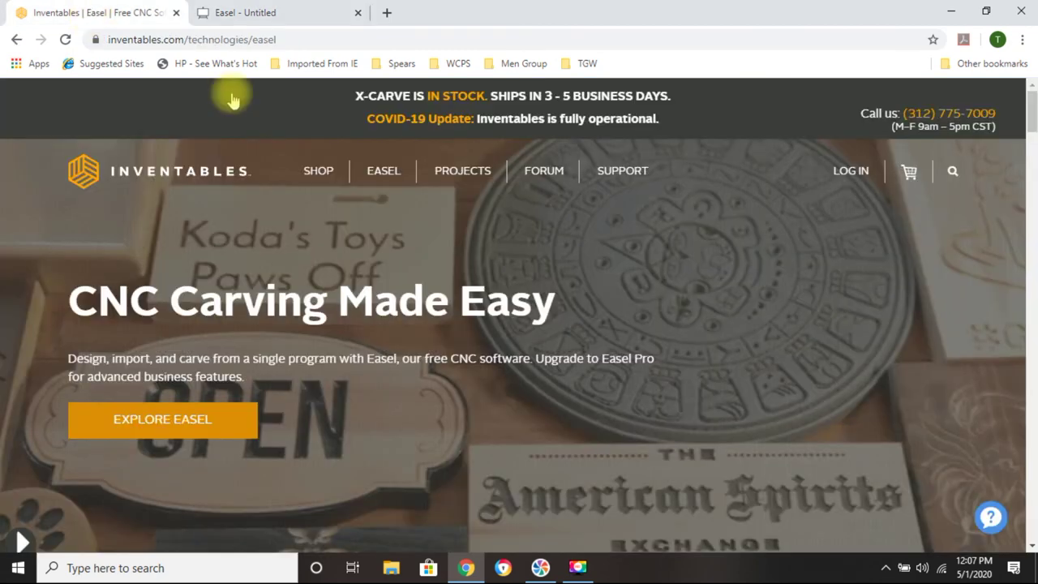
Open the Inventables Community Forum and look over its categories.
{"action": "left_click", "coordinate": [552, 177]}
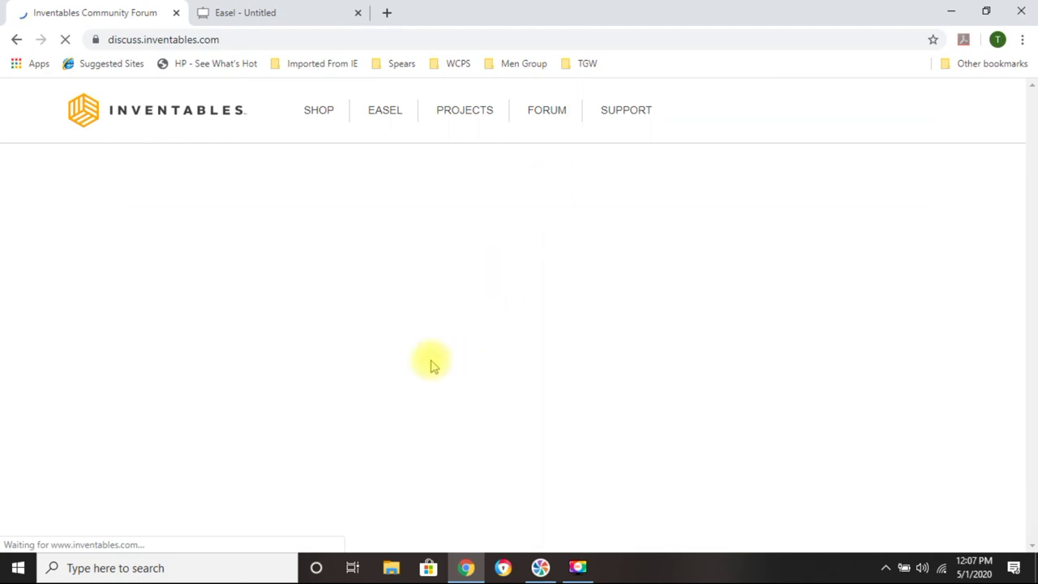
{"action": "scroll", "coordinate": [449, 217], "scroll_direction": "down", "scroll_amount": 5}
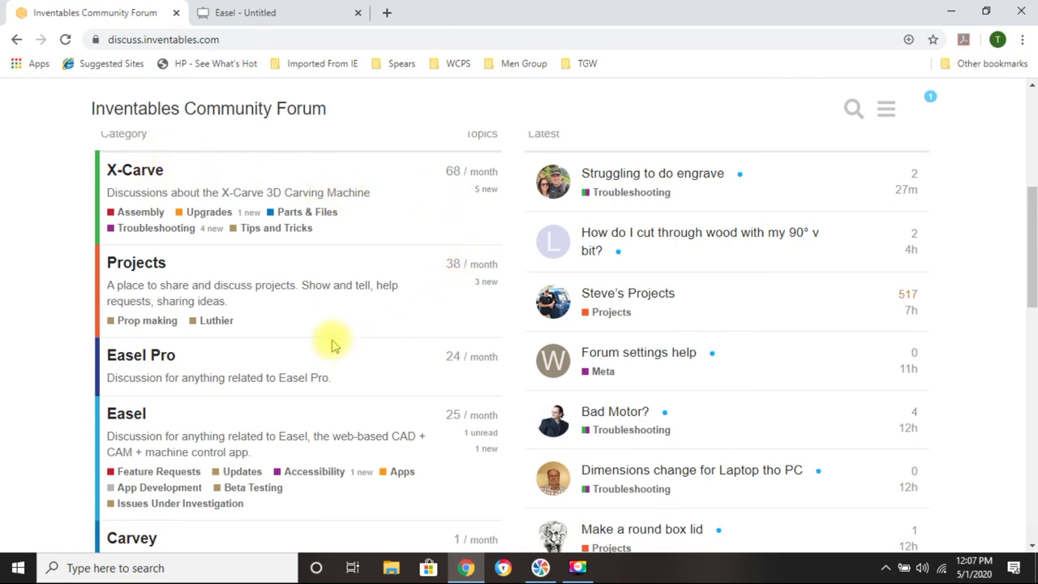
{"action": "scroll", "coordinate": [302, 350], "scroll_direction": "up", "scroll_amount": 4}
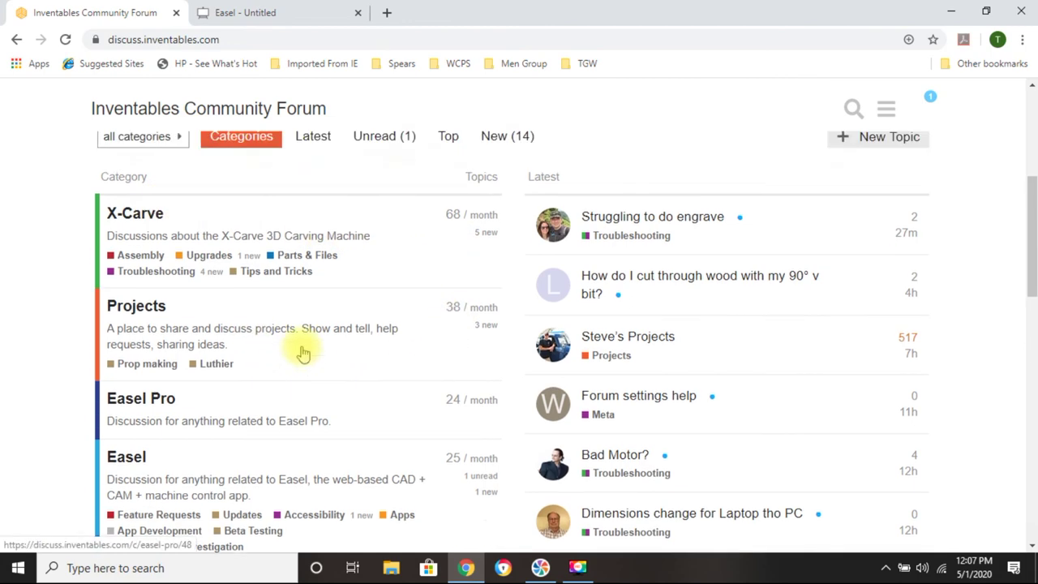
{"action": "scroll", "coordinate": [302, 349], "scroll_direction": "down", "scroll_amount": 2}
{"action": "scroll", "coordinate": [301, 350], "scroll_direction": "down", "scroll_amount": 6}
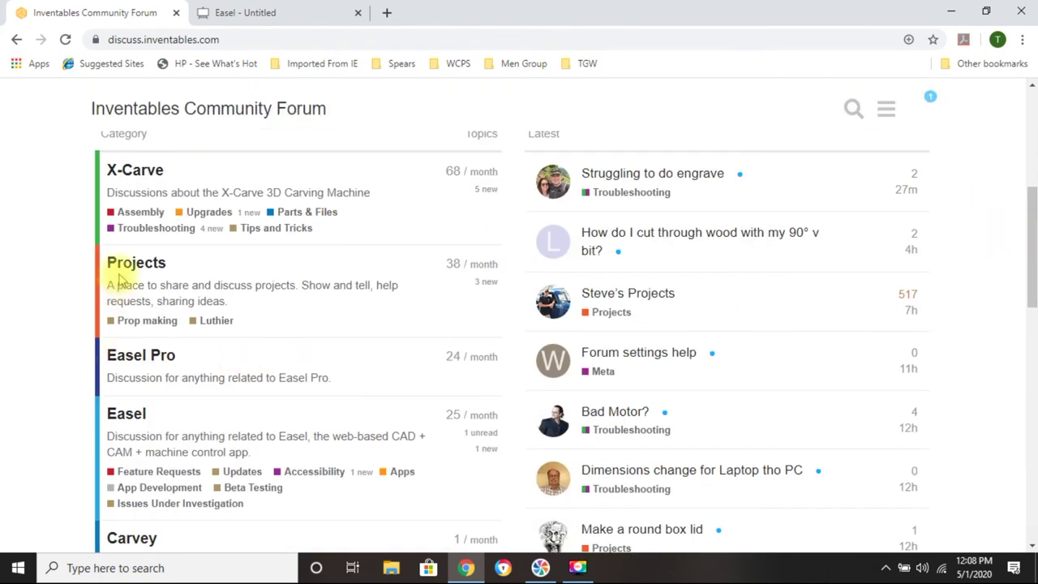
Browse the Projects forum category, then go back to the Inventables Easel landing page.
{"action": "left_click", "coordinate": [119, 264]}
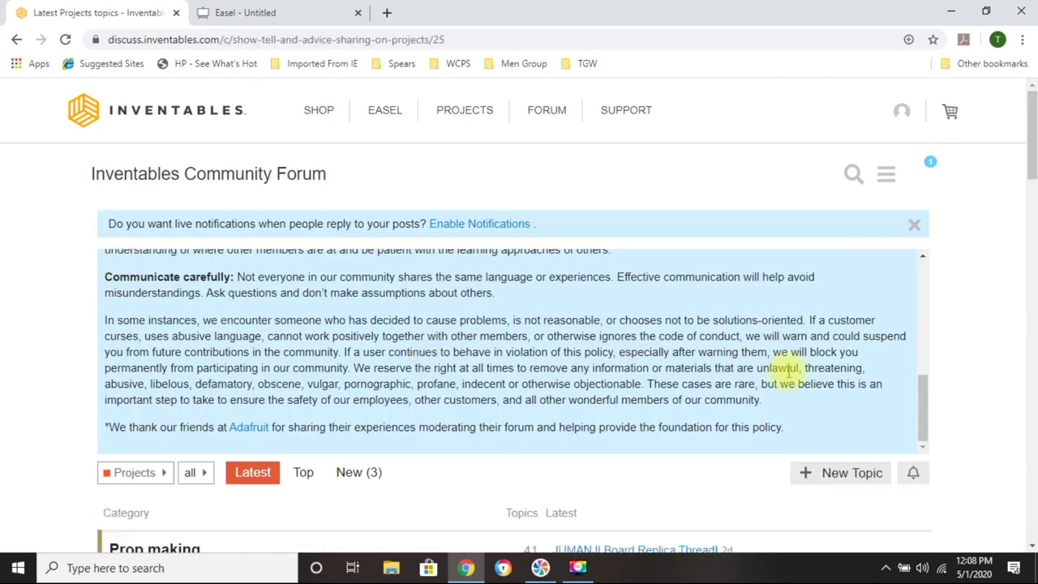
{"action": "scroll", "coordinate": [979, 371], "scroll_direction": "down", "scroll_amount": 3}
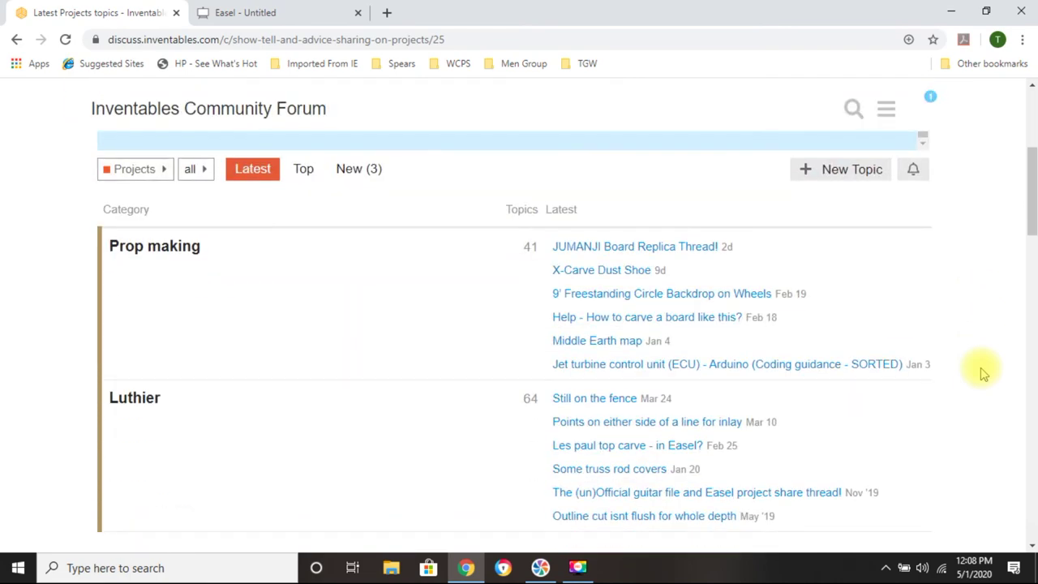
{"action": "scroll", "coordinate": [981, 373], "scroll_direction": "down", "scroll_amount": 5}
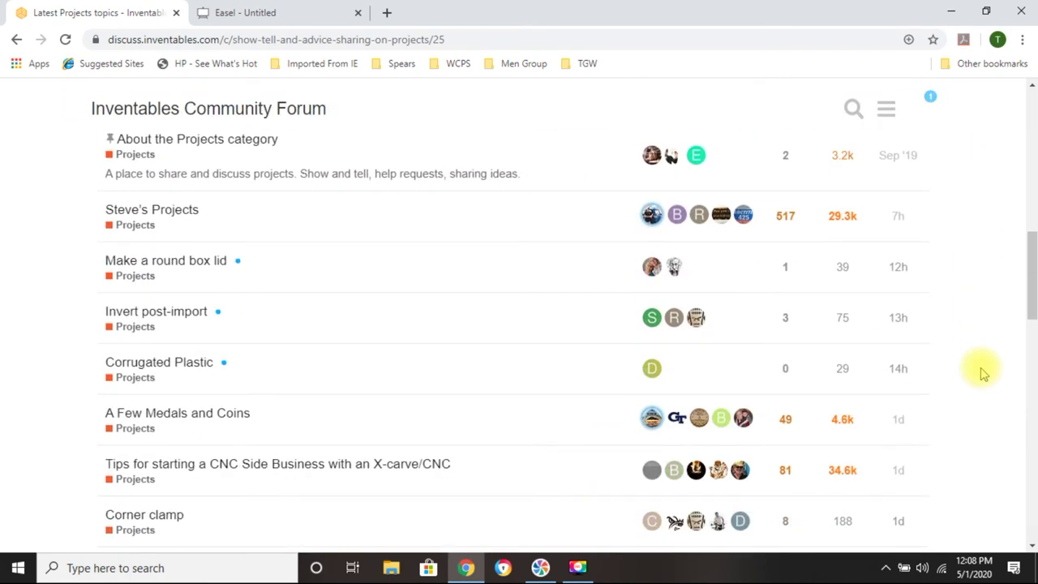
{"action": "scroll", "coordinate": [981, 373], "scroll_direction": "down", "scroll_amount": 2}
{"action": "scroll", "coordinate": [981, 373], "scroll_direction": "up", "scroll_amount": 10}
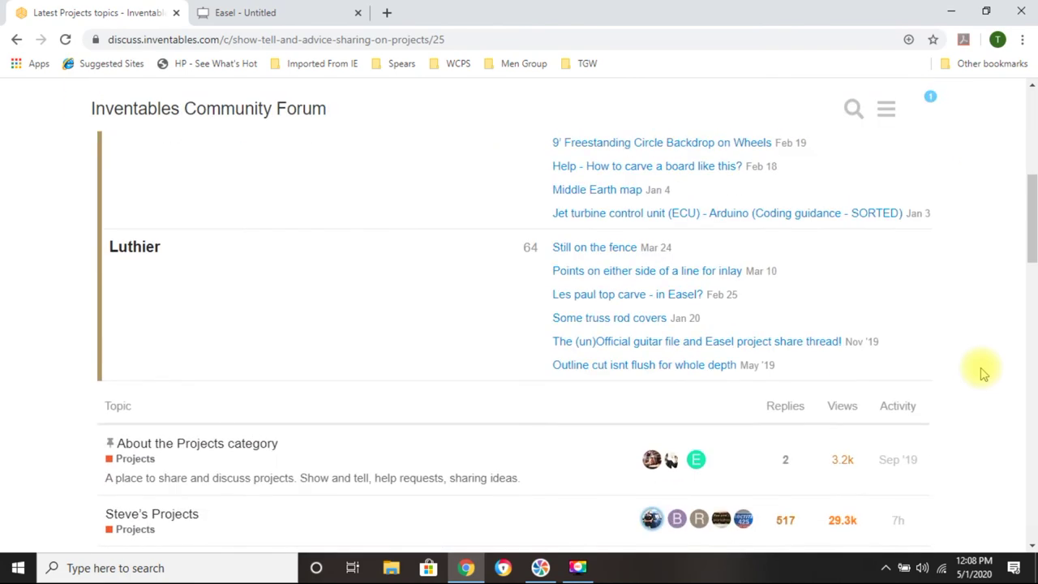
{"action": "left_click", "coordinate": [15, 42]}
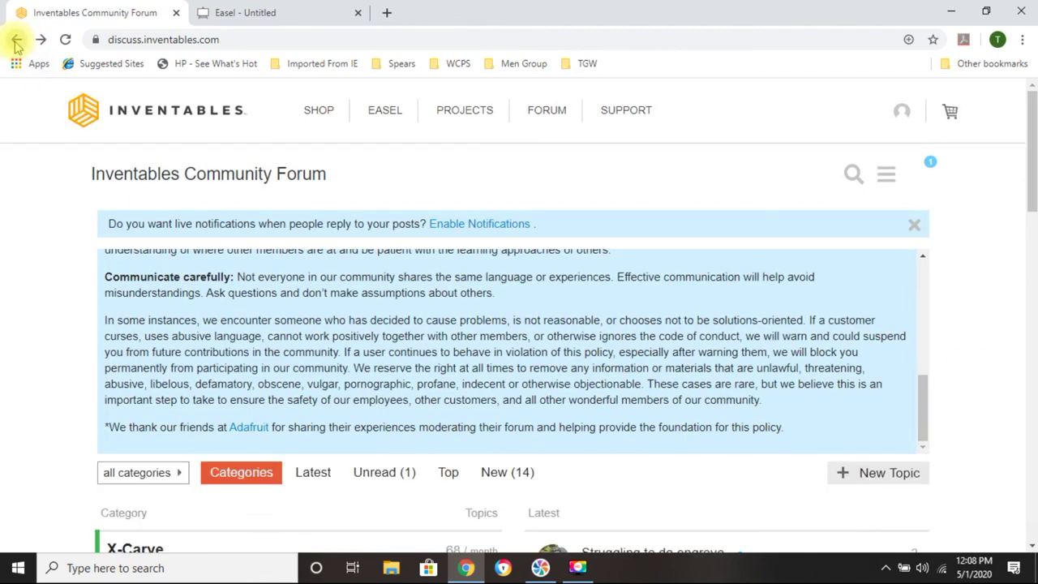
{"action": "left_click", "coordinate": [15, 42]}
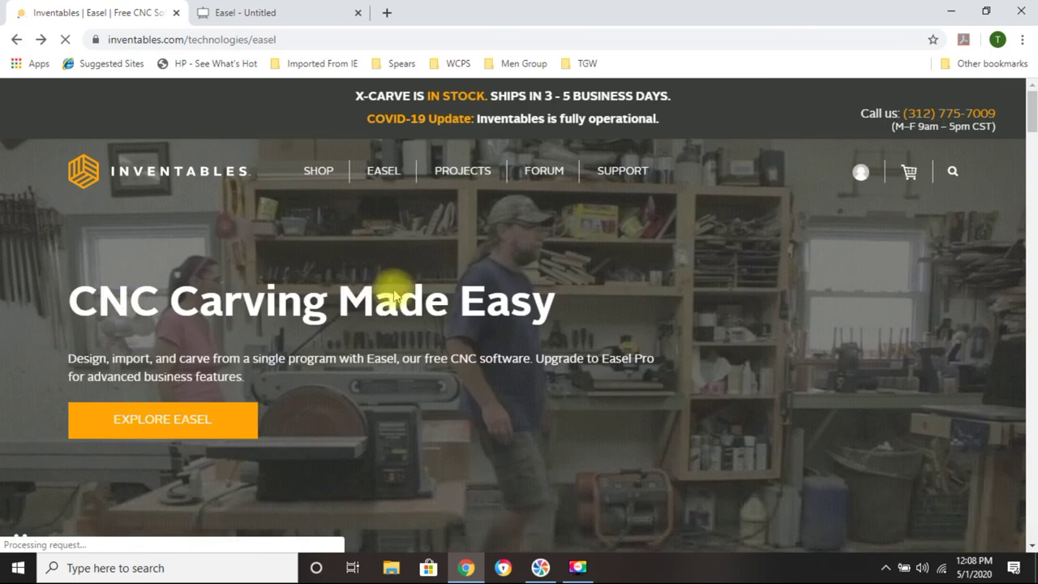
Open the shared projects gallery and the Gifts for Her collection.
{"action": "left_click", "coordinate": [460, 173]}
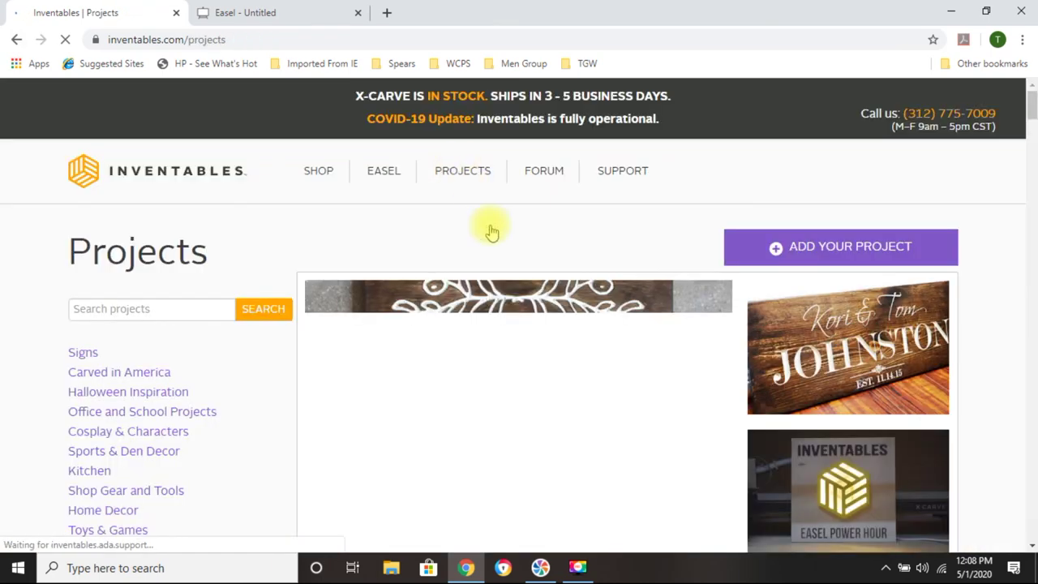
{"action": "scroll", "coordinate": [41, 243], "scroll_direction": "down", "scroll_amount": 2}
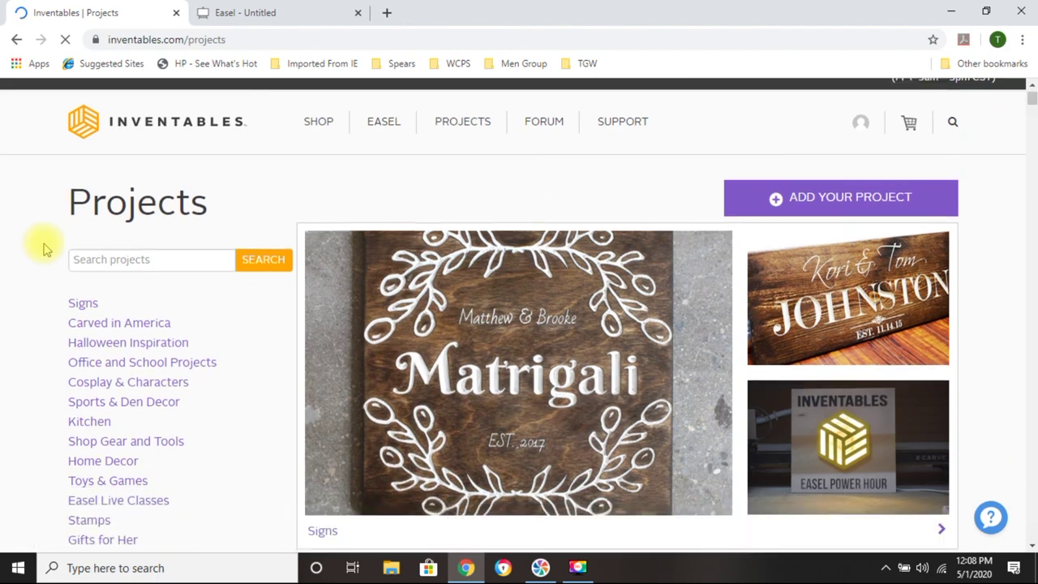
{"action": "scroll", "coordinate": [45, 249], "scroll_direction": "down", "scroll_amount": 2}
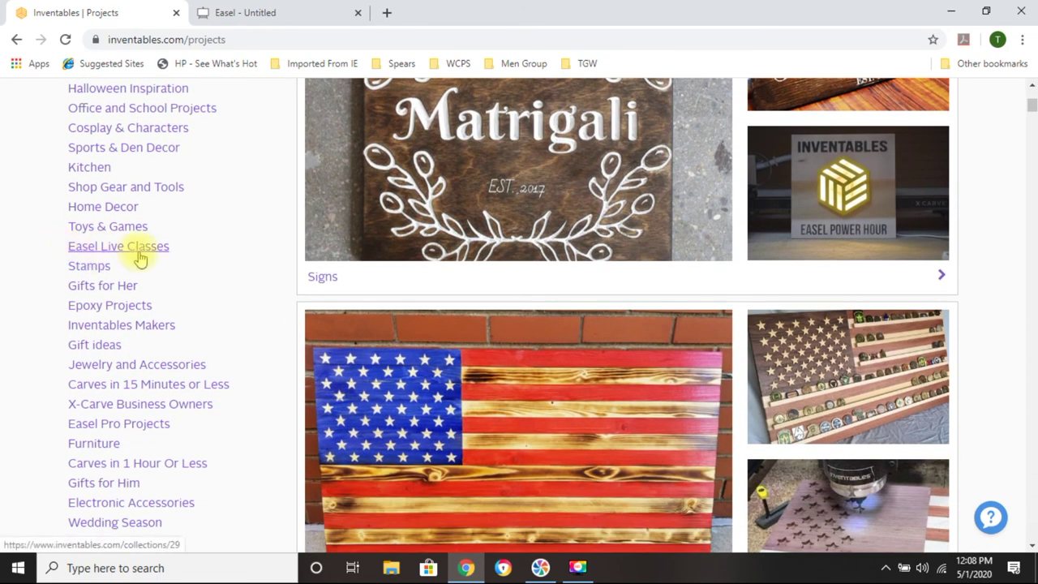
{"action": "left_click", "coordinate": [114, 289]}
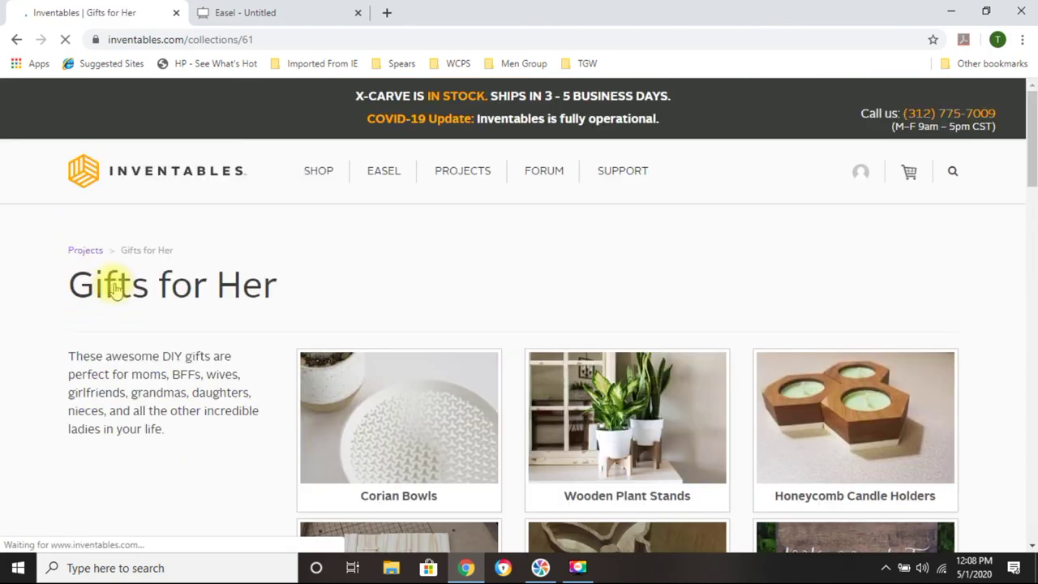
{"action": "scroll", "coordinate": [672, 239], "scroll_direction": "down", "scroll_amount": 3}
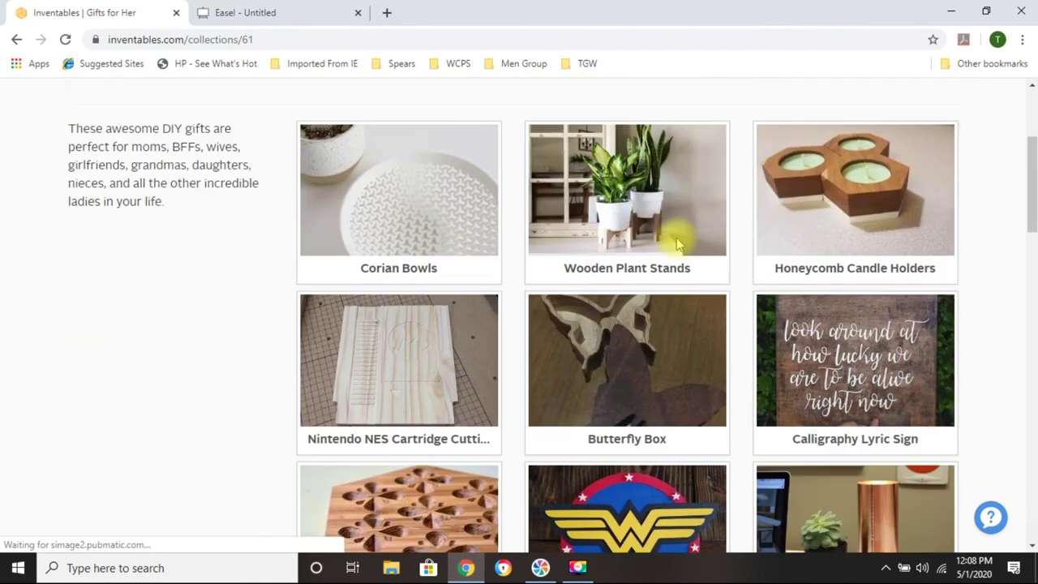
Open the Honeycomb Candle Holders project and scroll through its Bill of Materials.
{"action": "left_click", "coordinate": [820, 206]}
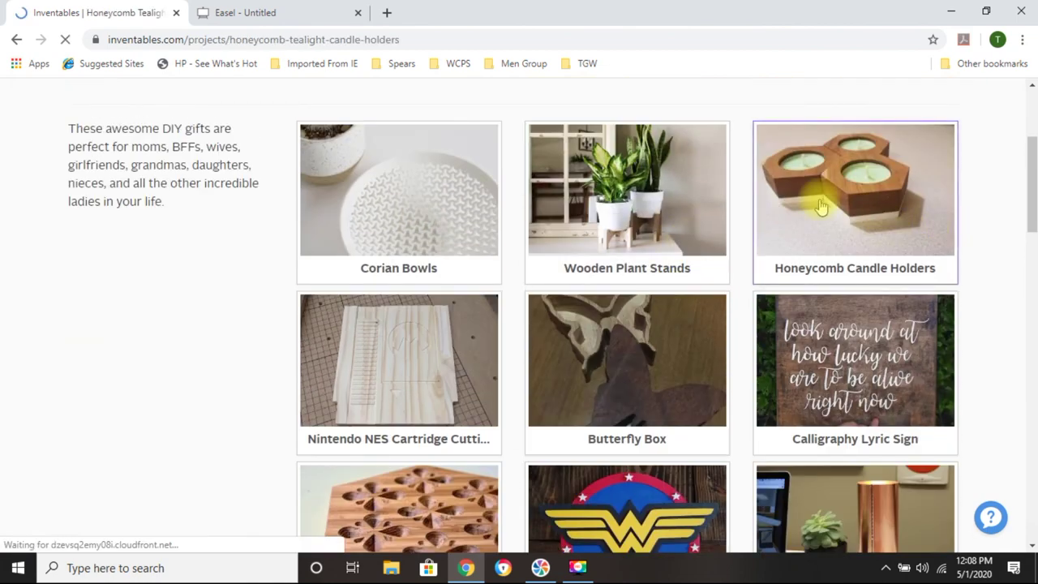
{"action": "scroll", "coordinate": [411, 330], "scroll_direction": "down", "scroll_amount": 3}
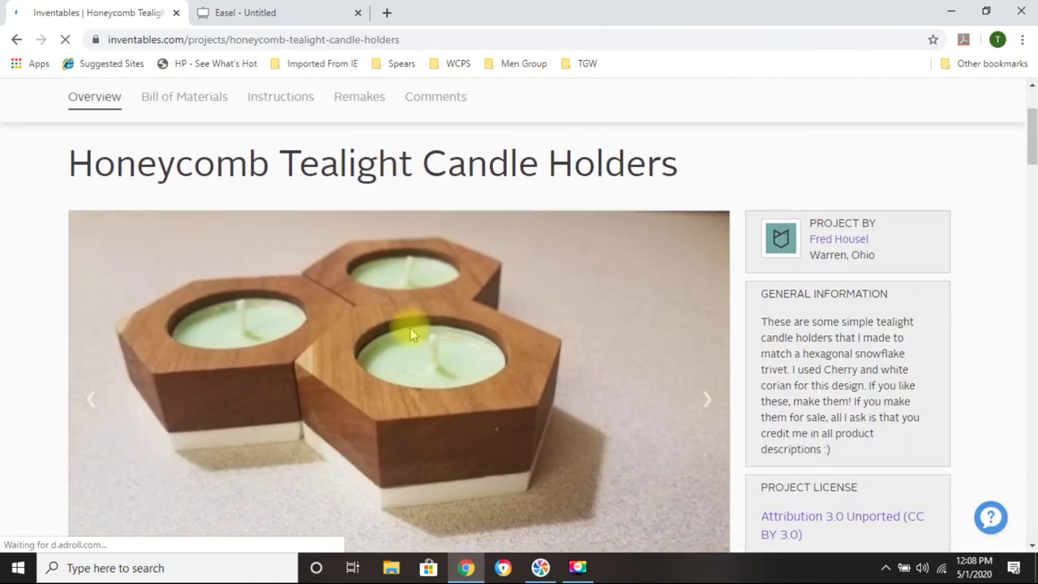
{"action": "scroll", "coordinate": [396, 391], "scroll_direction": "down", "scroll_amount": 4}
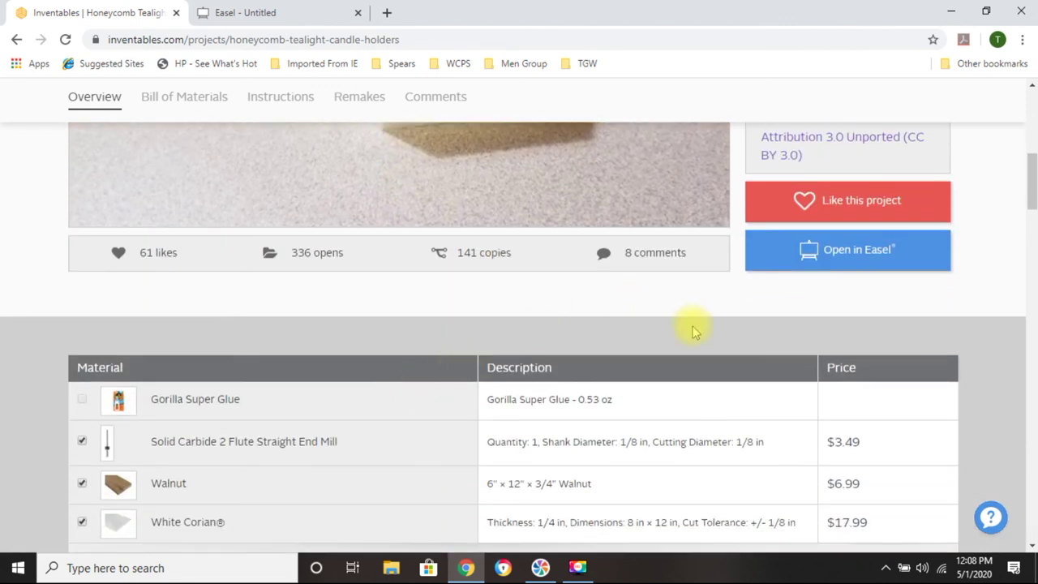
{"action": "scroll", "coordinate": [301, 470], "scroll_direction": "down", "scroll_amount": 2}
{"action": "scroll", "coordinate": [701, 222], "scroll_direction": "up", "scroll_amount": 3}
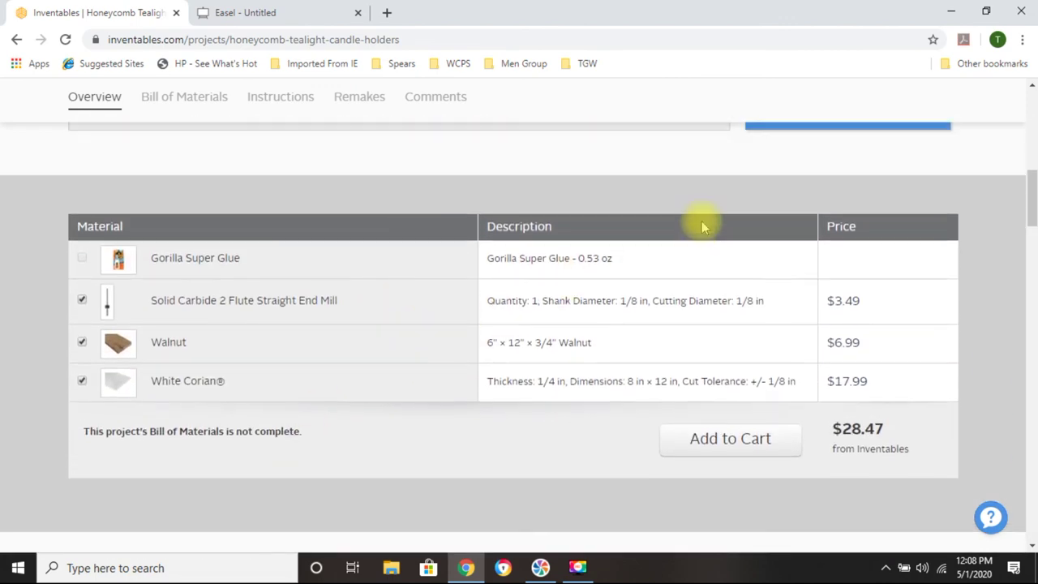
{"action": "scroll", "coordinate": [865, 292], "scroll_direction": "up", "scroll_amount": 1}
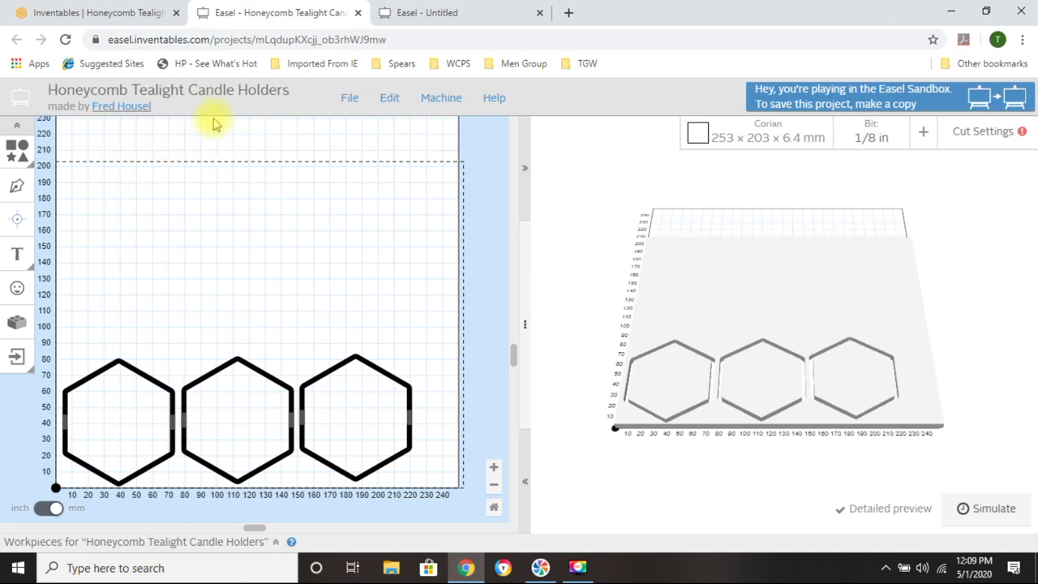
{"action": "left_click", "coordinate": [358, 13]}
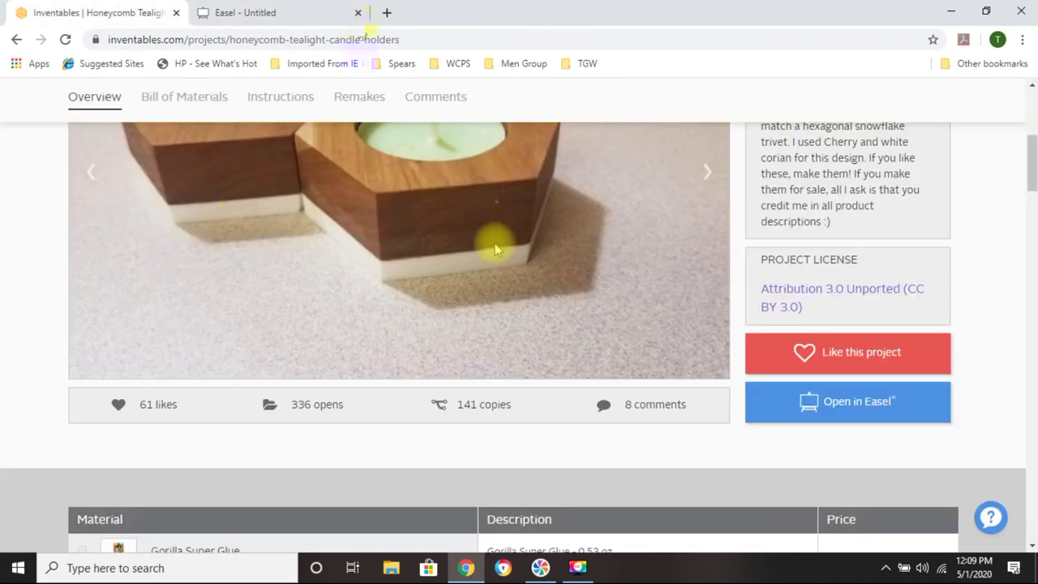
Go back from the candle holders project to the Gifts for Her collection.
{"action": "scroll", "coordinate": [482, 282], "scroll_direction": "up", "scroll_amount": 5}
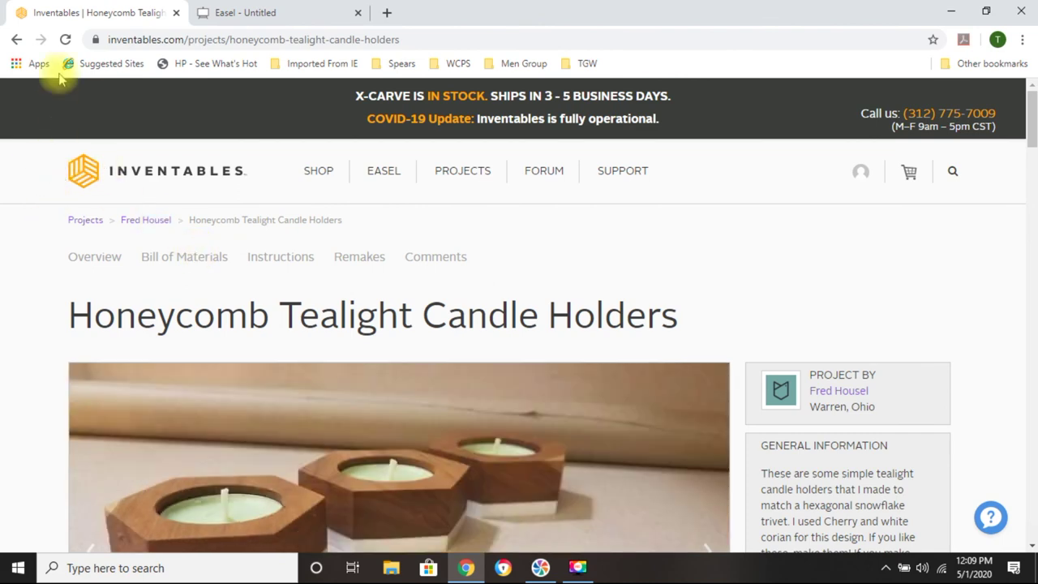
{"action": "left_click", "coordinate": [16, 40]}
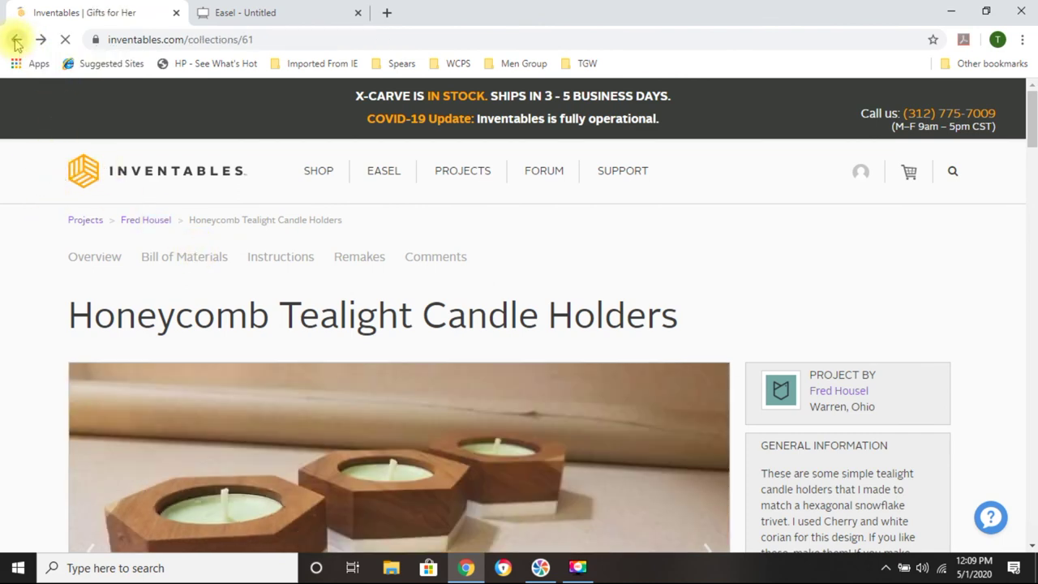